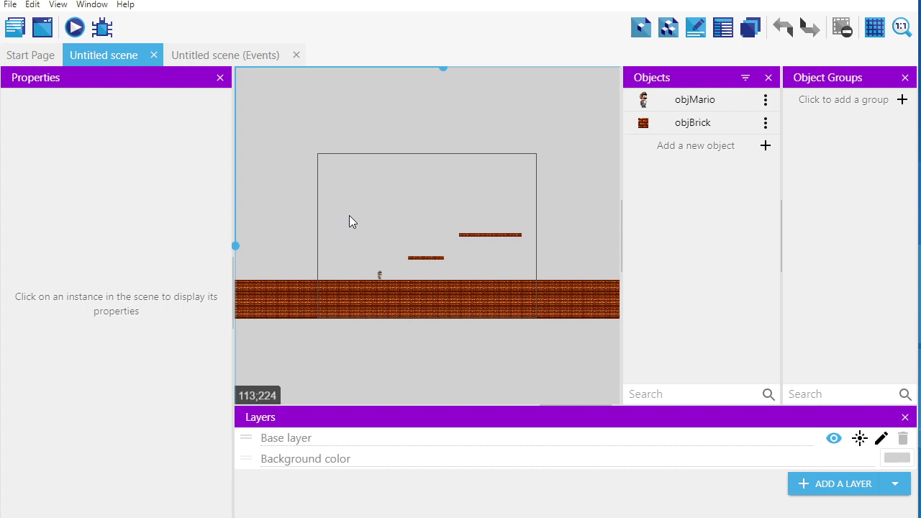
Step: Create a new text object from scratch and name it objText
left_click(765, 146)
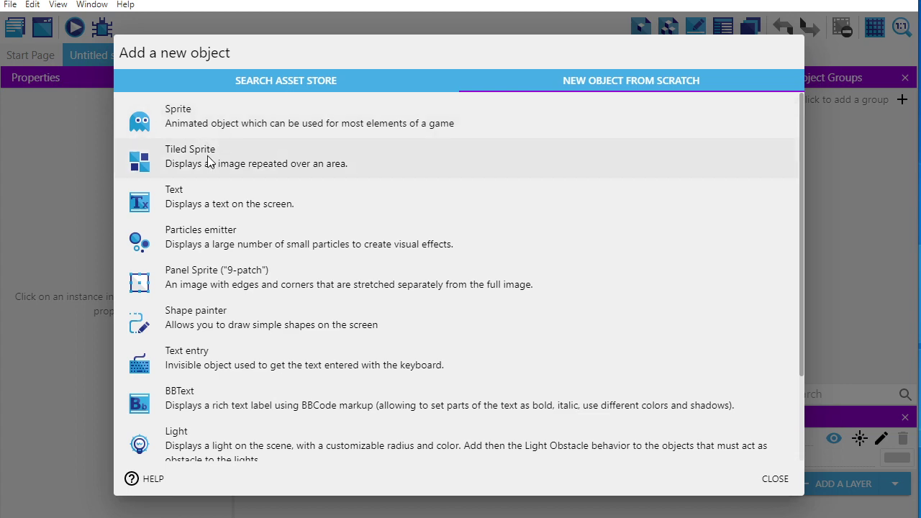
left_click(221, 205)
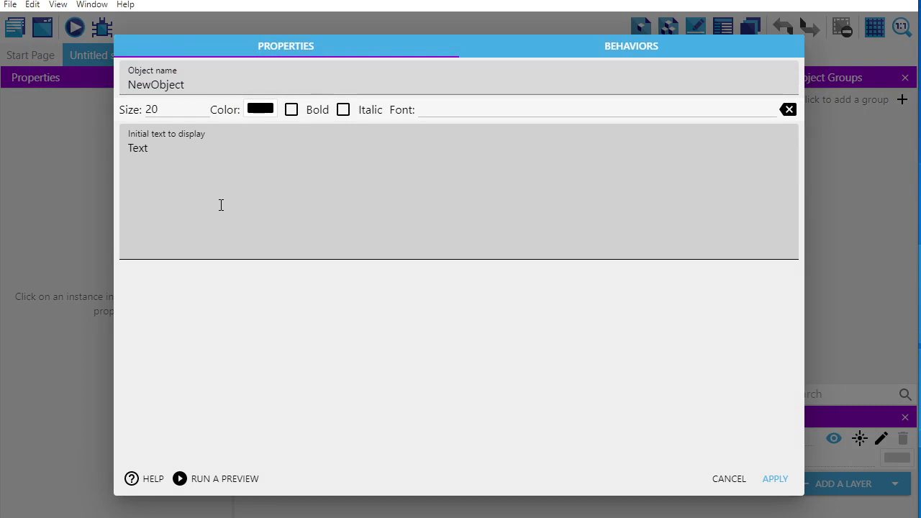
left_click_drag(185, 83, 127, 85)
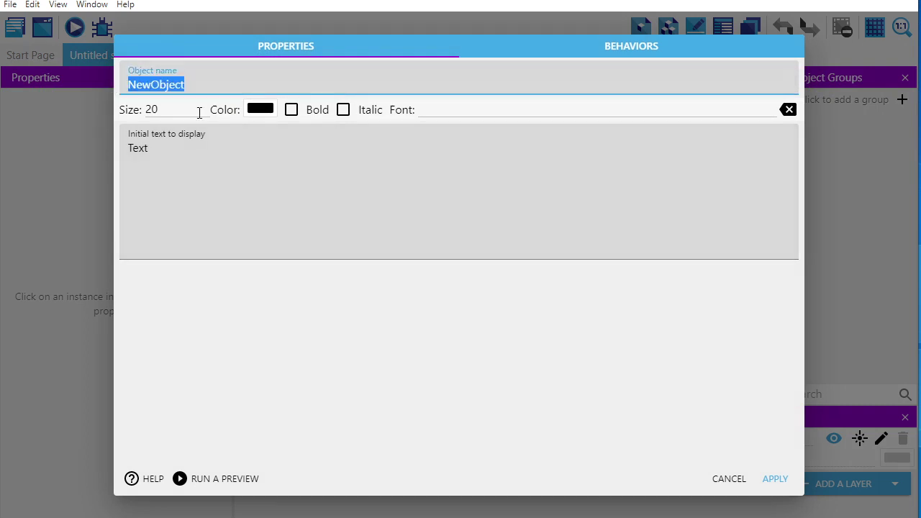
type("objText")
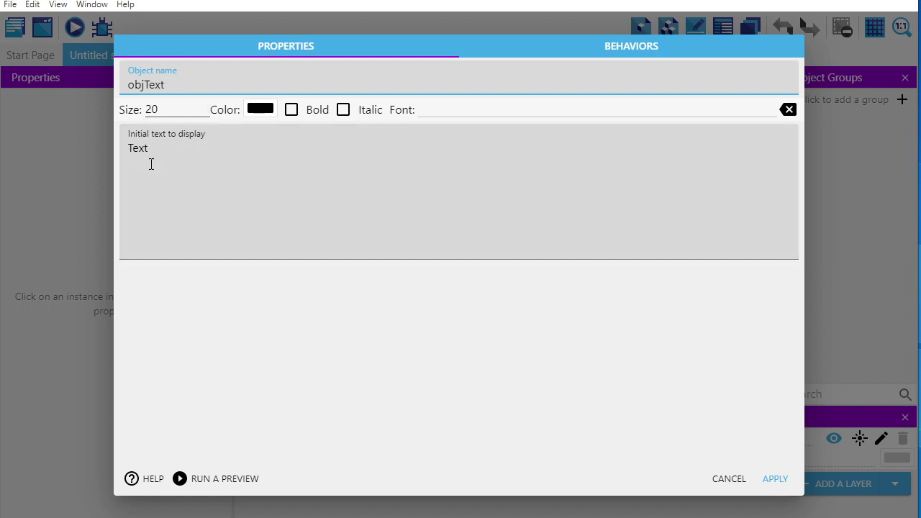
left_click_drag(165, 110, 139, 115)
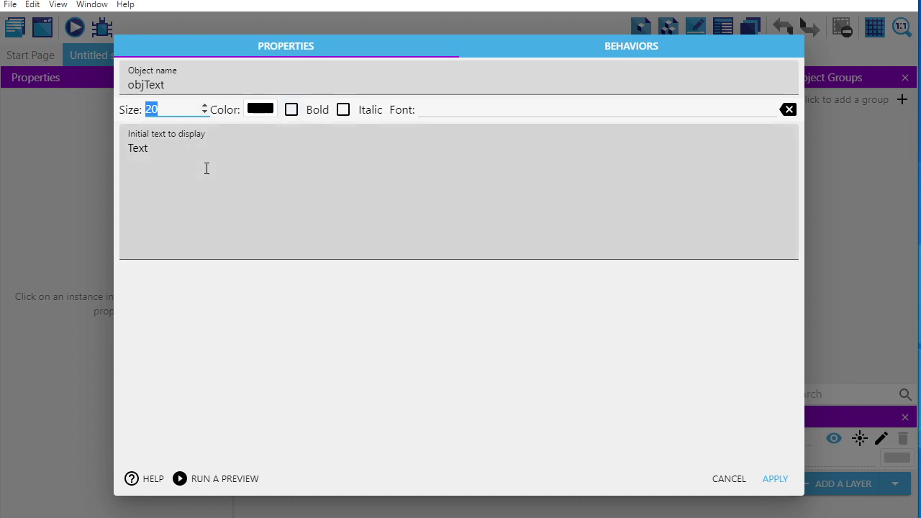
Step: Set objText's initial text to "Coins: 0", apply it, and place an instance in the scene at about X 110, Y 203
left_click_drag(145, 149, 100, 155)
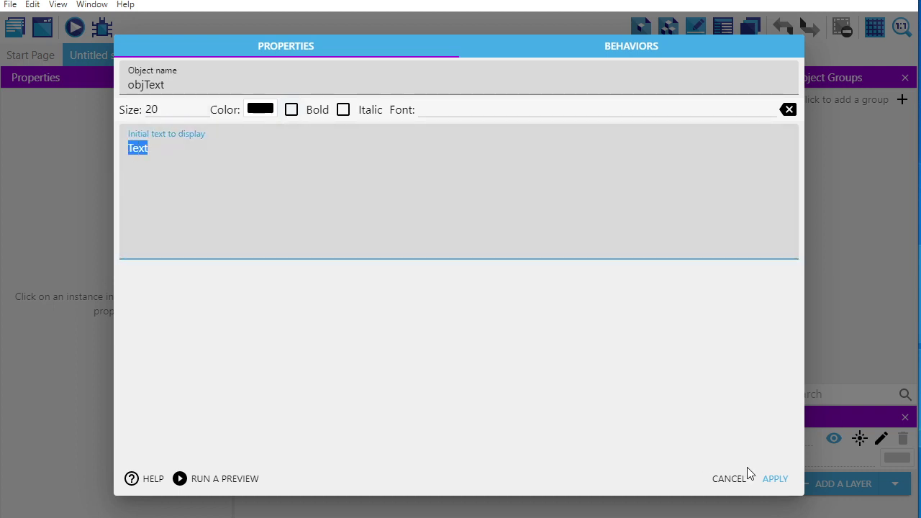
type("Coins")
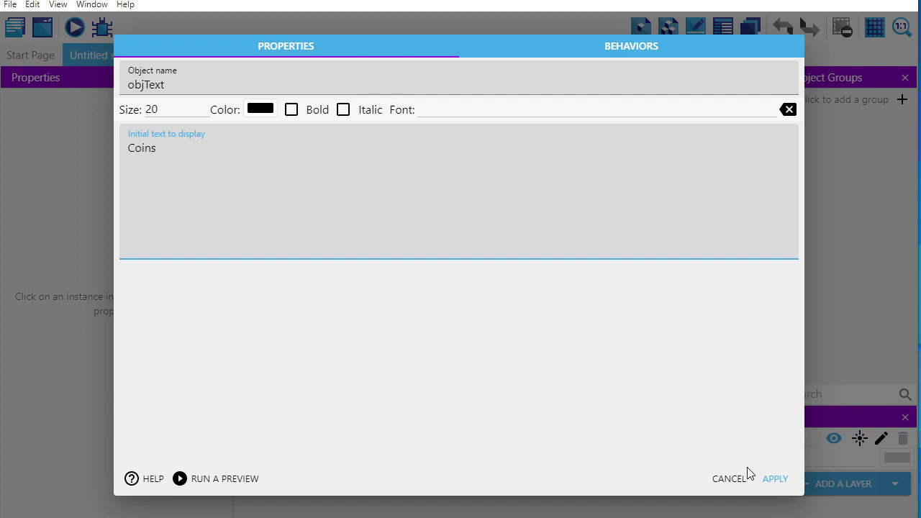
type(" Collected")
key("BackSpace")
key("BackSpace")
key("BackSpace")
key("BackSpace")
key("BackSpace")
key("BackSpace")
key("BackSpace")
key("BackSpace")
key("BackSpace")
type(": 0")
left_click_drag(161, 148, 170, 149)
left_click(784, 486)
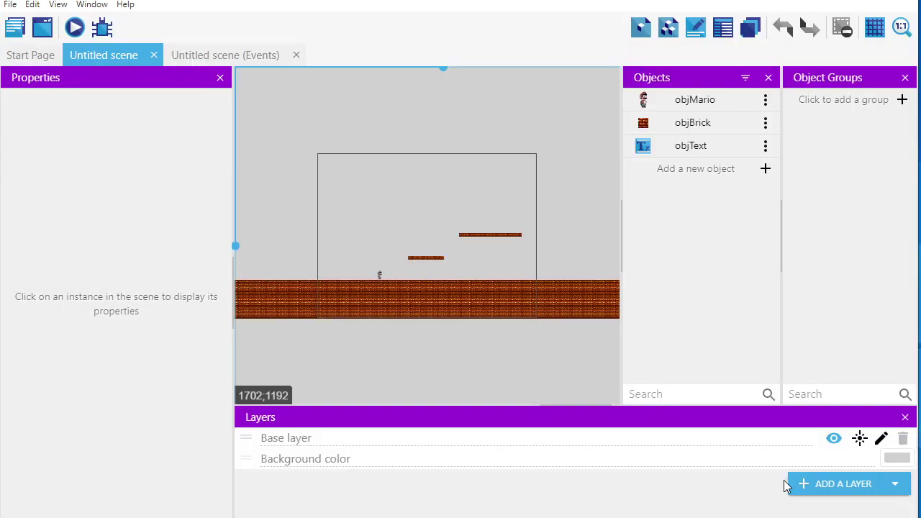
left_click_drag(679, 153, 354, 217)
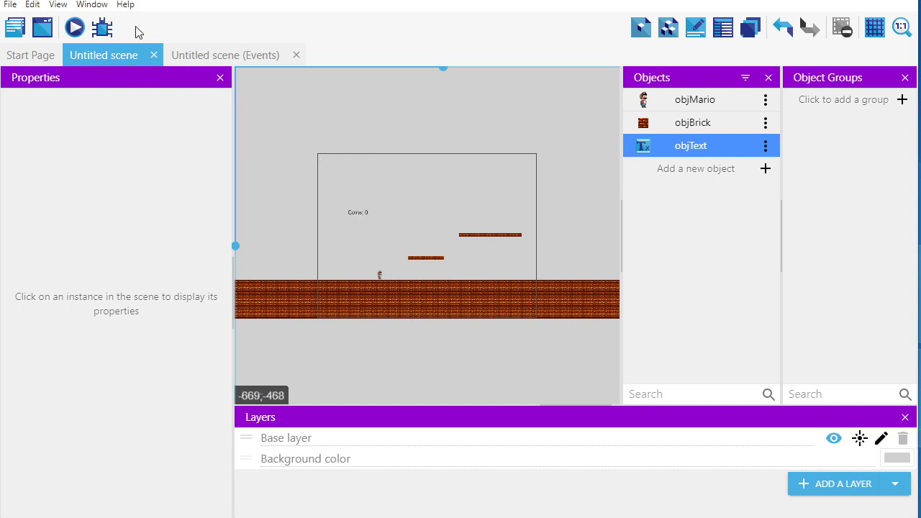
Step: Preview the game, walk Mario right and back left to check how the coin text moves with the camera, and close the preview
left_click(75, 29)
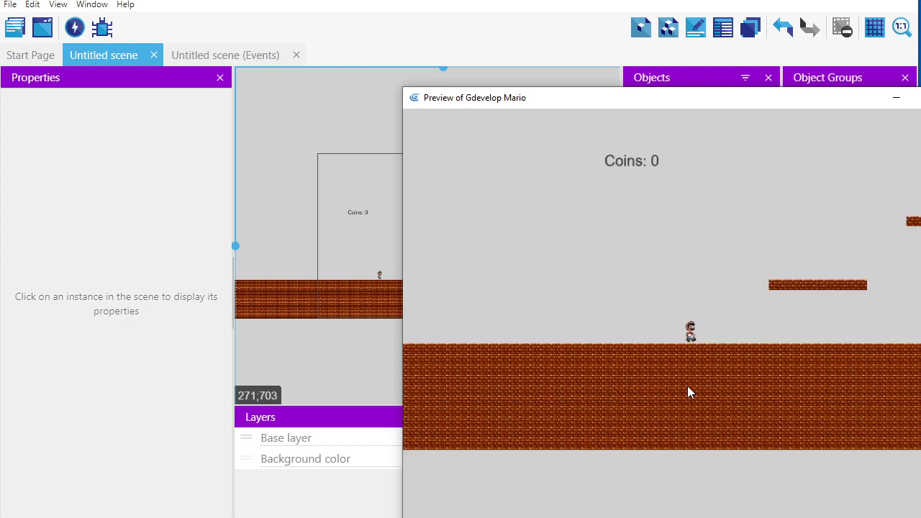
key("Right")
key("Right")
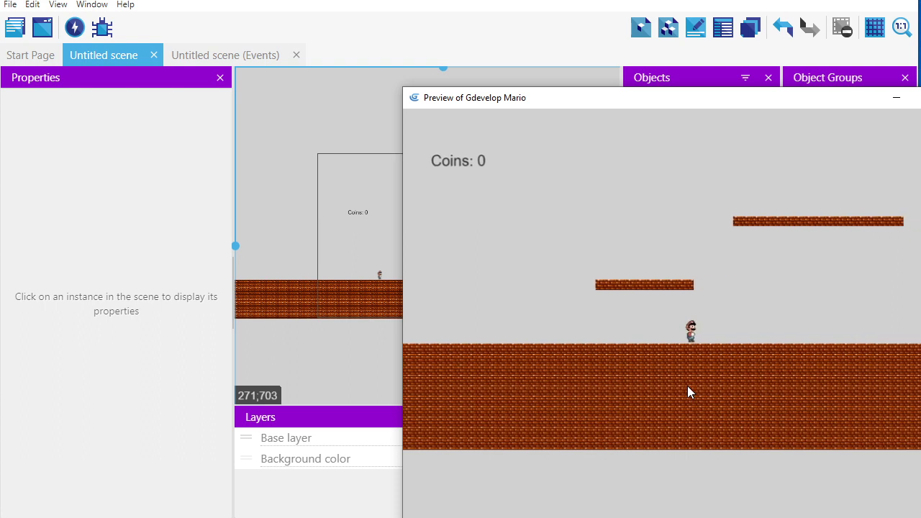
key("Right")
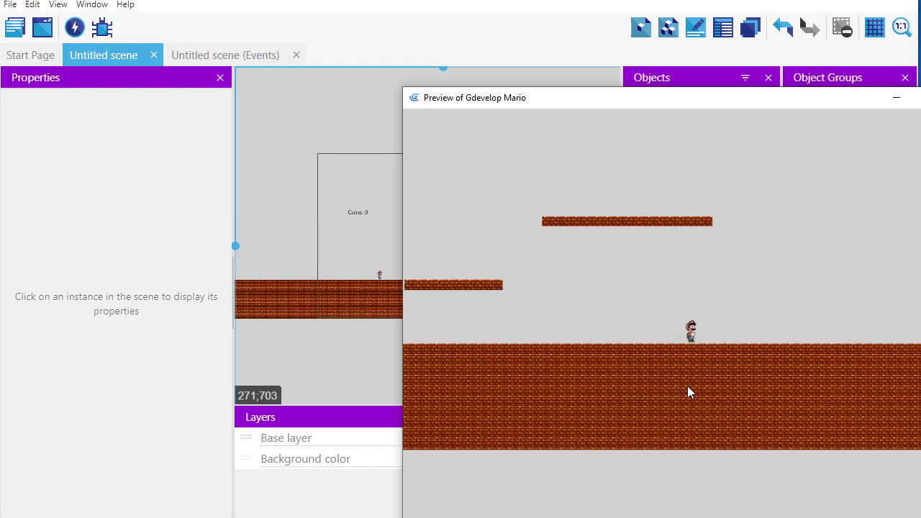
key("Right")
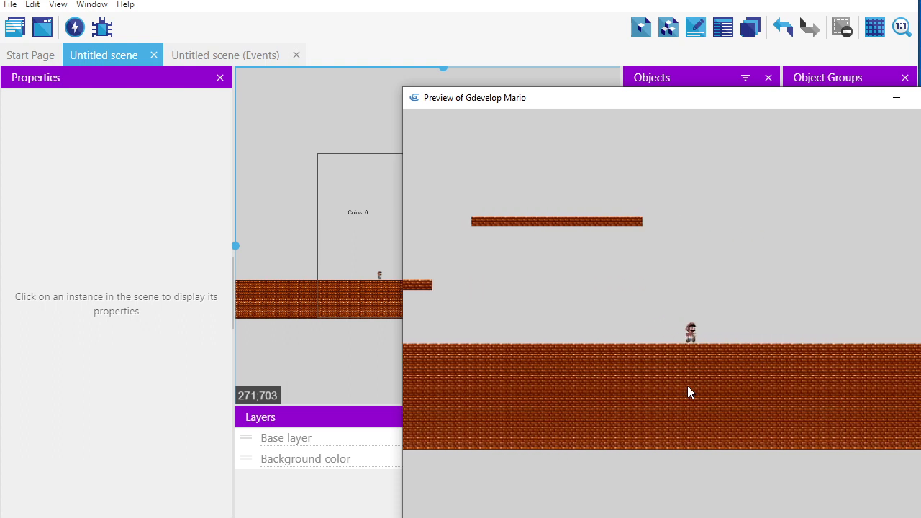
key("Left")
key("Left")
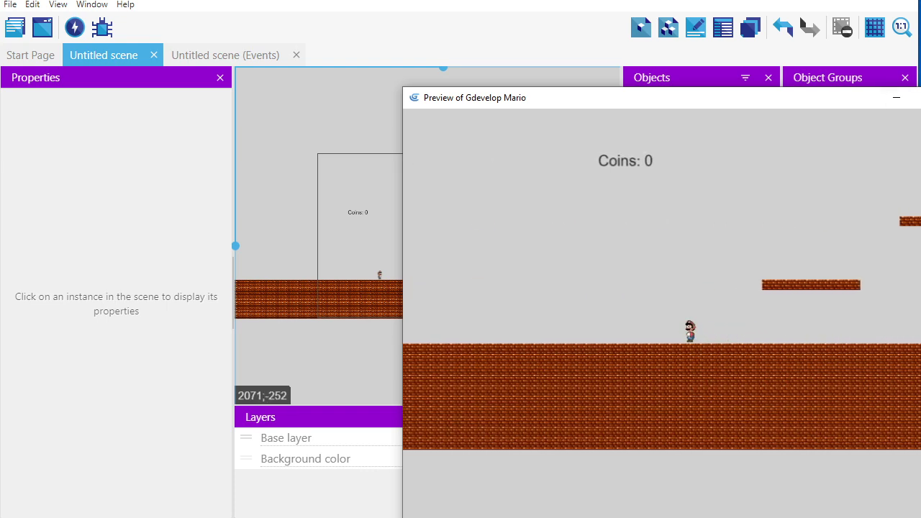
key("alt+F4")
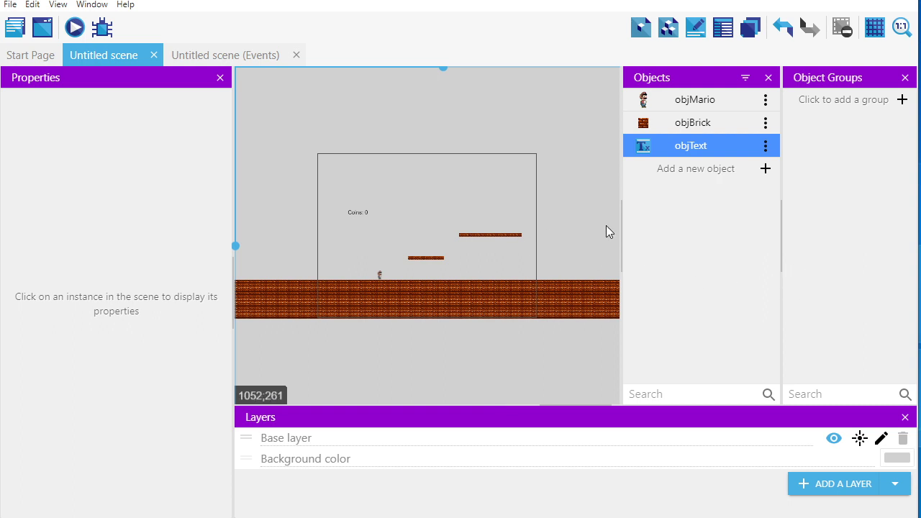
Step: Select the coin text instance, hide the layers editor and show it again
left_click(362, 219)
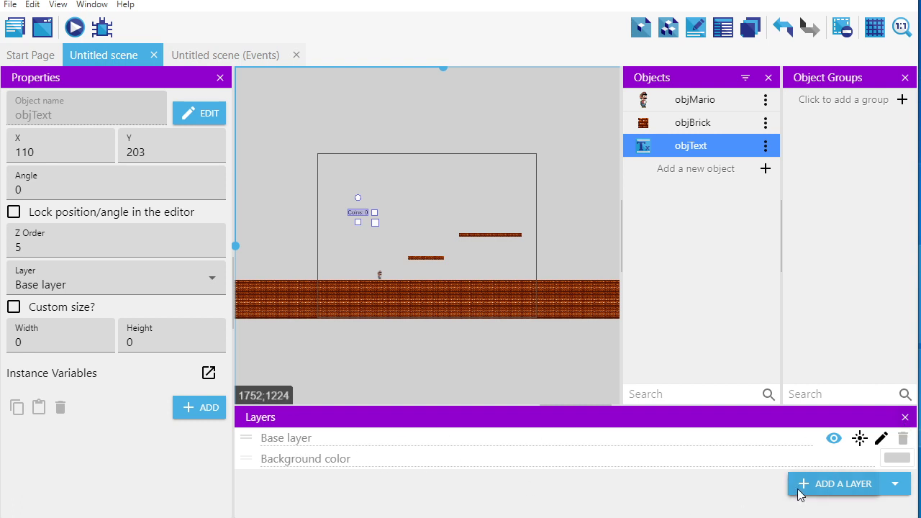
left_click(906, 419)
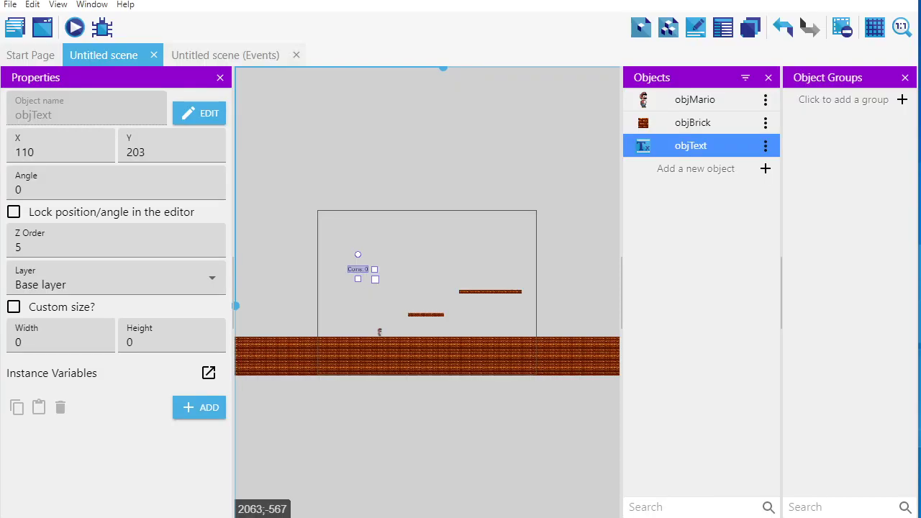
mouse_move(763, 4)
left_mouse_down()
mouse_move(707, 12)
mouse_move(752, 69)
mouse_move(793, 24)
mouse_move(757, 7)
left_mouse_up()
left_click(749, 27)
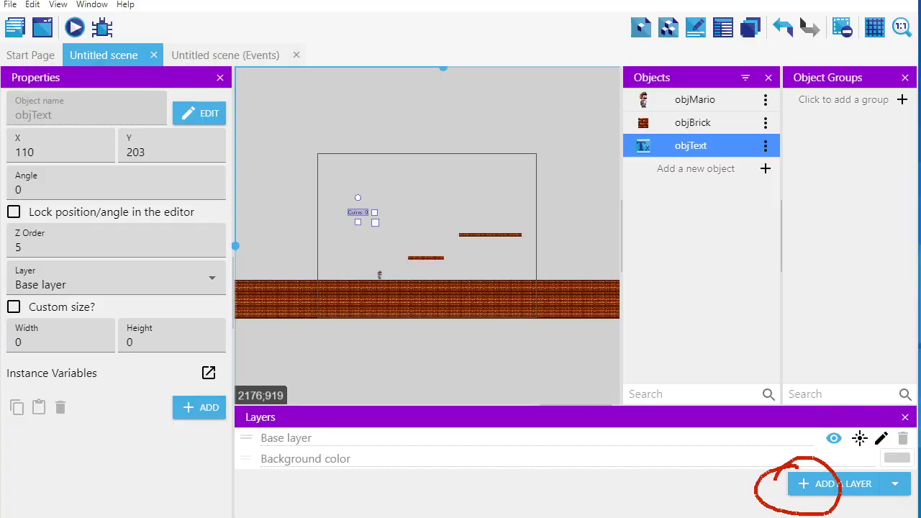
Step: Add a new layer named display_layer and select the "Coins: 0" text instance in the scene
left_click(805, 487)
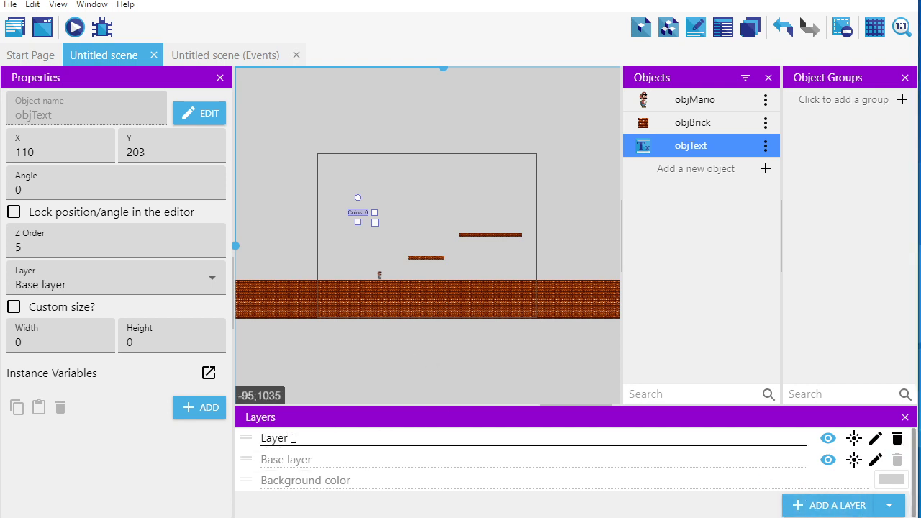
left_click_drag(294, 435, 247, 439)
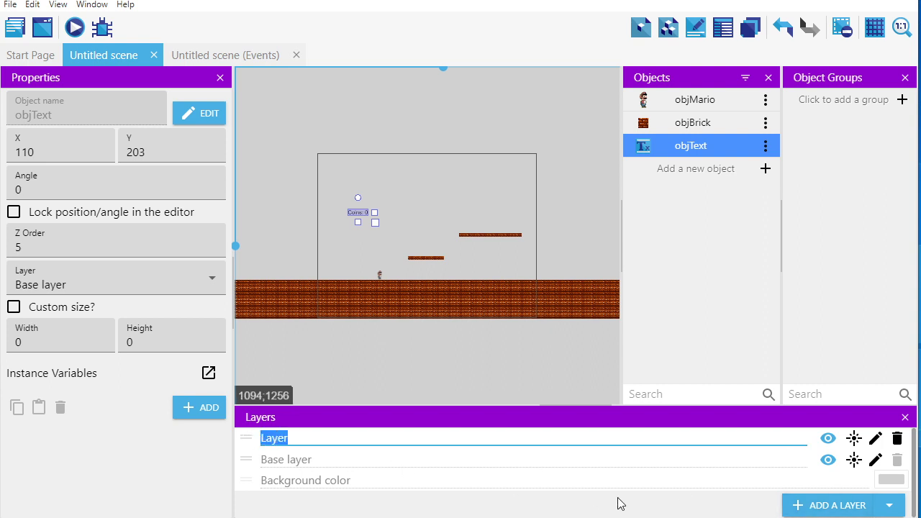
type("HUD")
key("BackSpace")
key("BackSpace")
key("BackSpace")
type("display_layer")
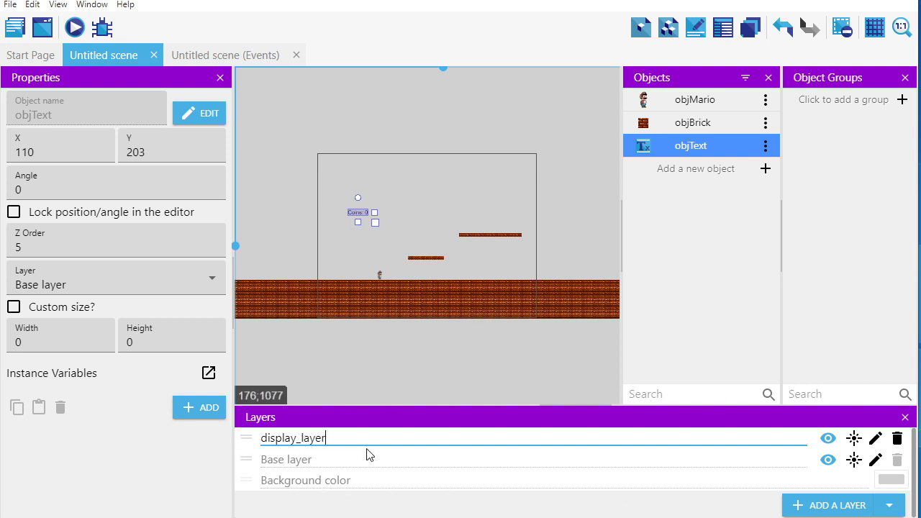
left_click(455, 358)
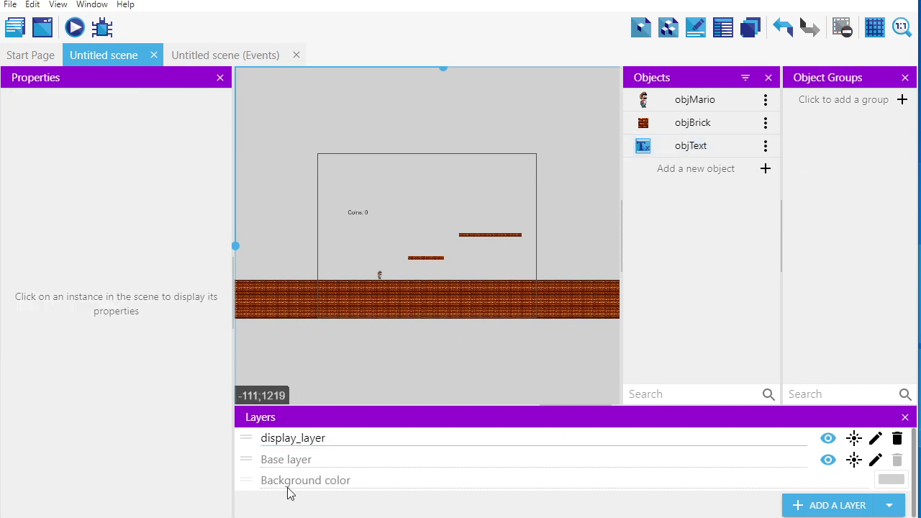
left_click(359, 219)
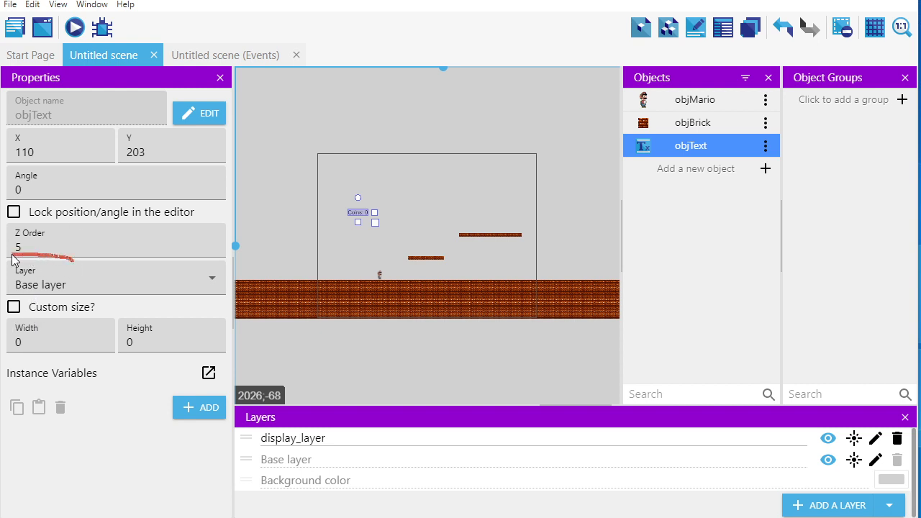
mouse_move(12, 261)
left_mouse_down()
mouse_move(4, 263)
mouse_move(37, 330)
left_mouse_up()
left_click_drag(84, 277, 70, 251)
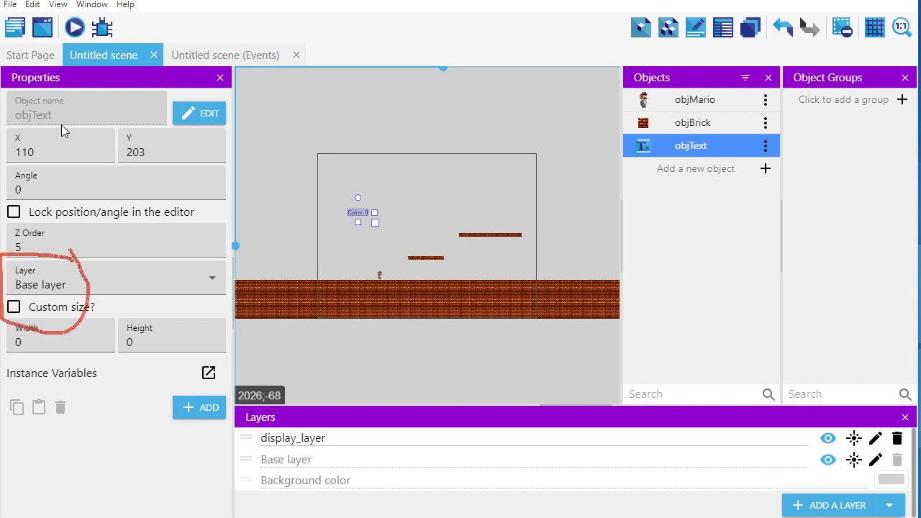
mouse_move(58, 100)
left_mouse_down()
mouse_move(10, 92)
mouse_move(20, 135)
mouse_move(55, 129)
mouse_move(56, 94)
left_mouse_up()
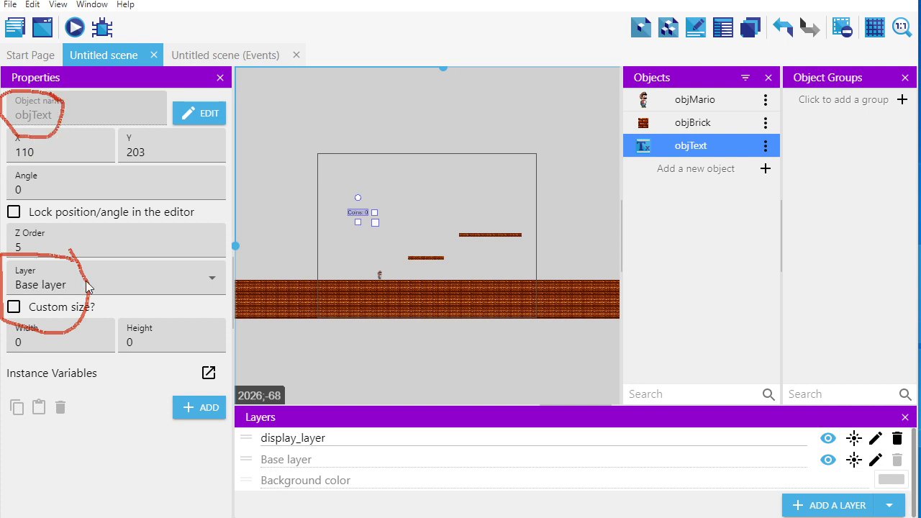
mouse_move(386, 194)
left_mouse_down()
mouse_move(342, 185)
mouse_move(329, 219)
mouse_move(352, 235)
mouse_move(388, 231)
mouse_move(397, 199)
mouse_move(372, 197)
left_mouse_up()
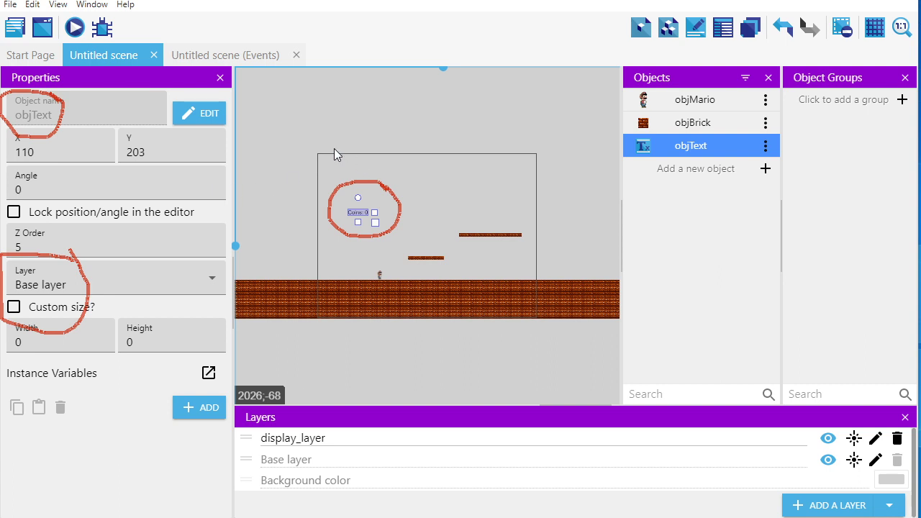
mouse_move(316, 154)
left_mouse_down()
mouse_move(326, 206)
mouse_move(319, 272)
mouse_move(496, 164)
mouse_move(544, 153)
mouse_move(532, 246)
mouse_move(516, 286)
mouse_move(314, 284)
left_mouse_up()
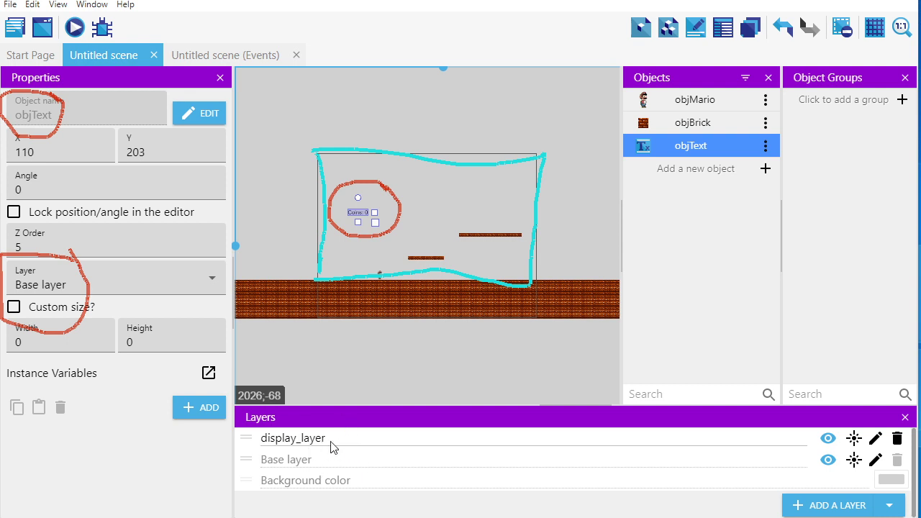
mouse_move(339, 426)
left_mouse_down()
mouse_move(245, 464)
mouse_move(310, 417)
left_mouse_up()
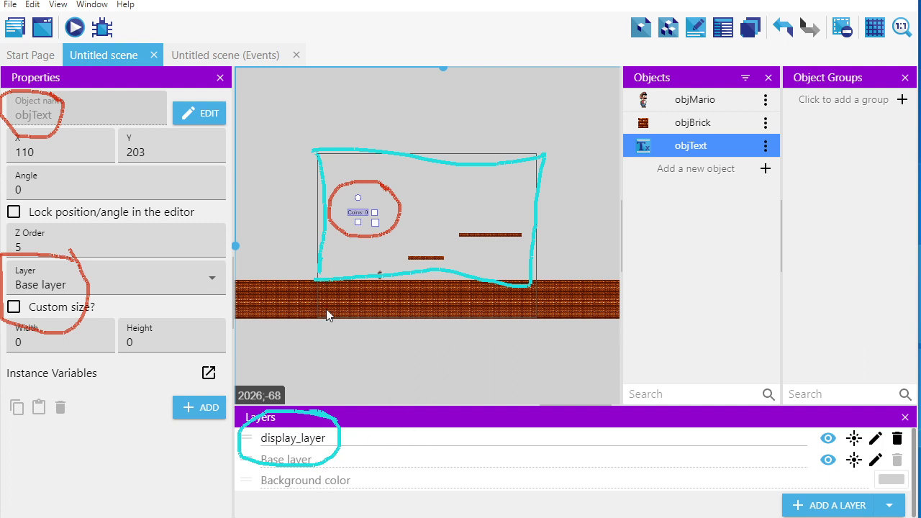
mouse_move(365, 270)
left_mouse_down()
mouse_move(408, 291)
mouse_move(374, 263)
left_mouse_up()
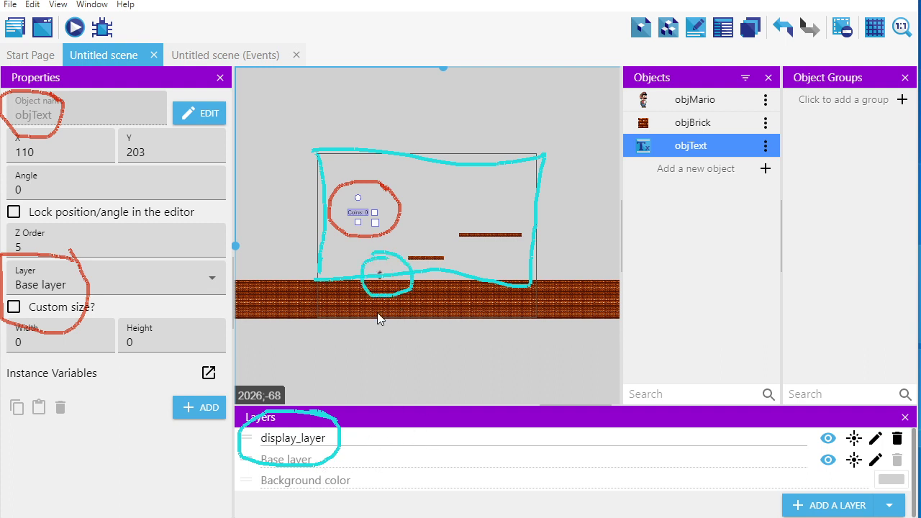
mouse_move(362, 340)
left_mouse_down()
mouse_move(545, 337)
mouse_move(525, 355)
left_mouse_up()
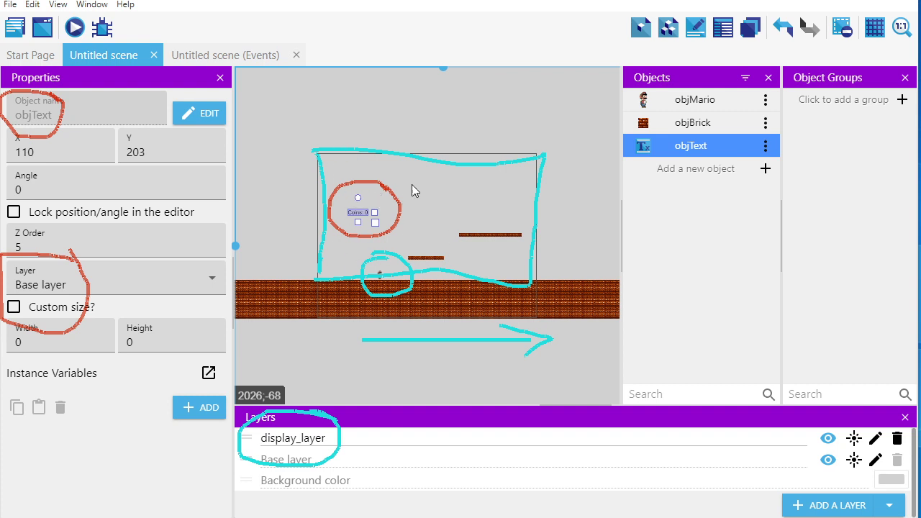
key("Escape")
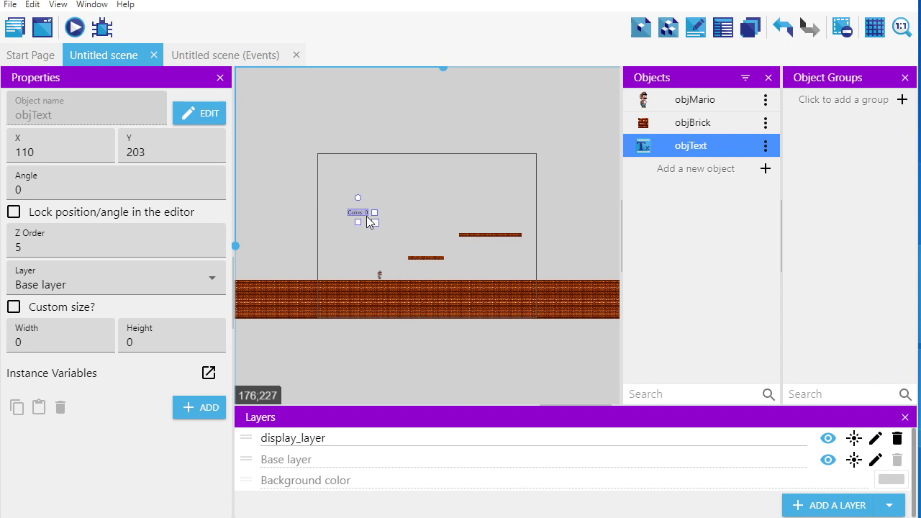
Step: Assign the selected objText instance to the display_layer layer
left_click(214, 284)
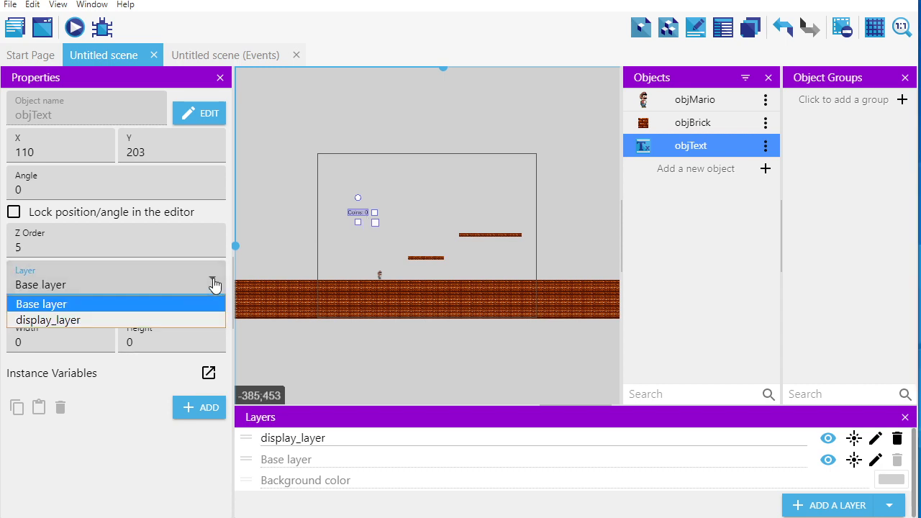
left_click(46, 320)
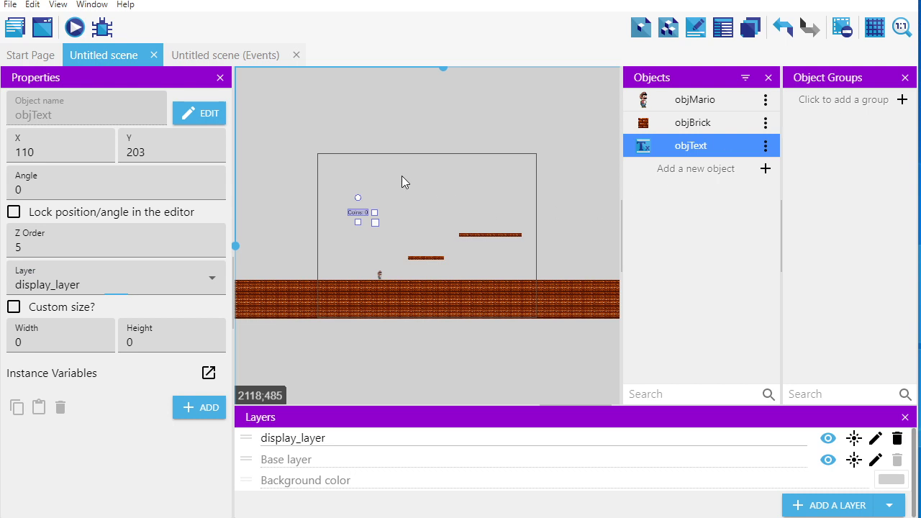
mouse_move(365, 189)
left_mouse_down()
mouse_move(341, 210)
mouse_move(368, 238)
mouse_move(406, 211)
mouse_move(374, 187)
mouse_move(339, 204)
left_mouse_up()
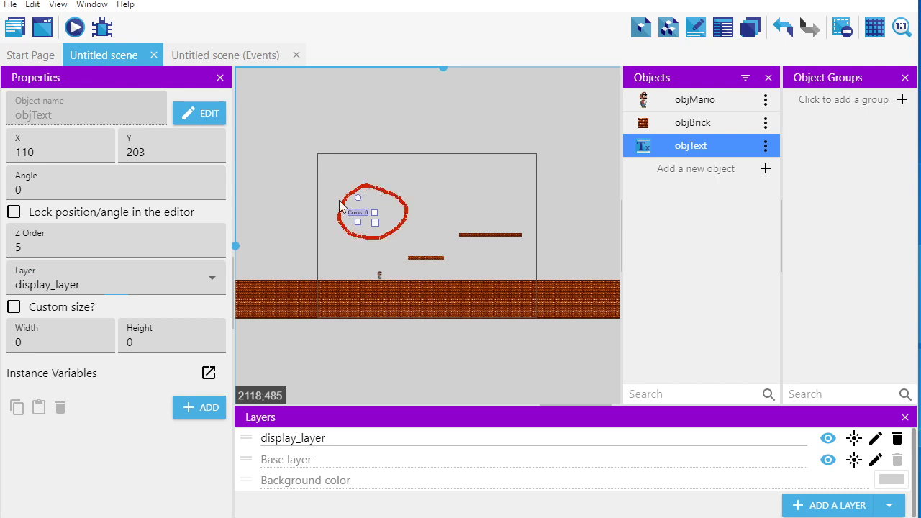
mouse_move(67, 267)
left_mouse_down()
mouse_move(6, 278)
mouse_move(105, 308)
mouse_move(43, 259)
mouse_move(27, 264)
left_mouse_up()
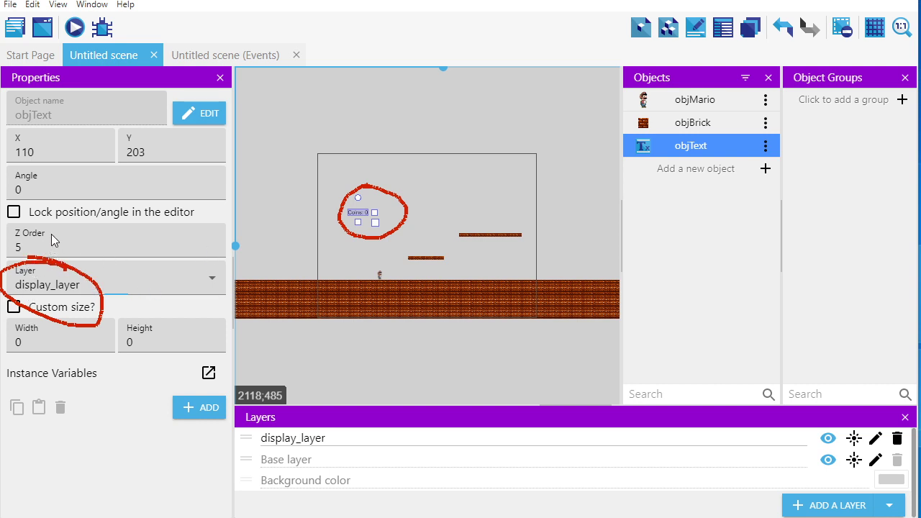
mouse_move(51, 234)
left_mouse_down()
mouse_move(105, 230)
mouse_move(51, 234)
mouse_move(66, 243)
left_mouse_up()
key("Escape")
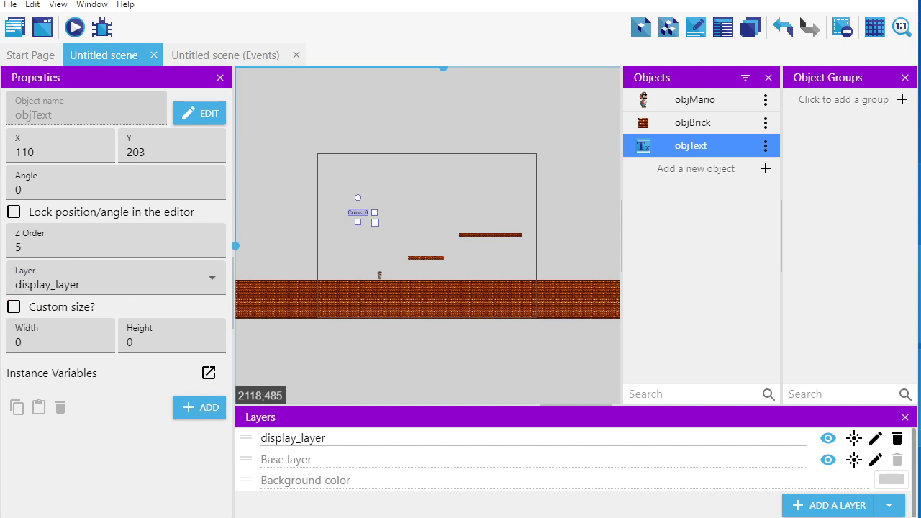
Step: Set the Z order of the selected objText instance to 20
left_click(212, 242)
left_click(212, 242)
left_click(211, 243)
left_click(212, 243)
left_click(211, 243)
left_click(212, 242)
left_click(212, 243)
left_click(212, 243)
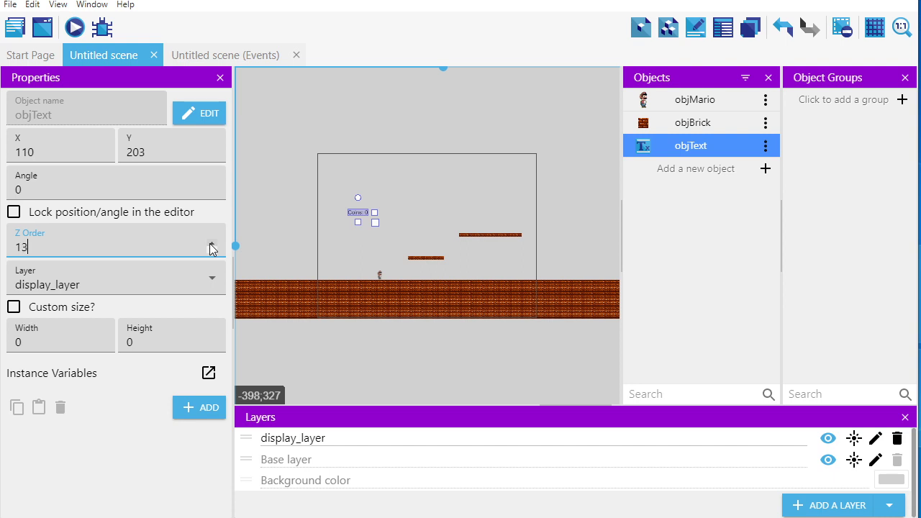
left_click(211, 243)
left_click(212, 243)
left_click(211, 243)
left_click(211, 243)
left_click(212, 243)
left_click(212, 243)
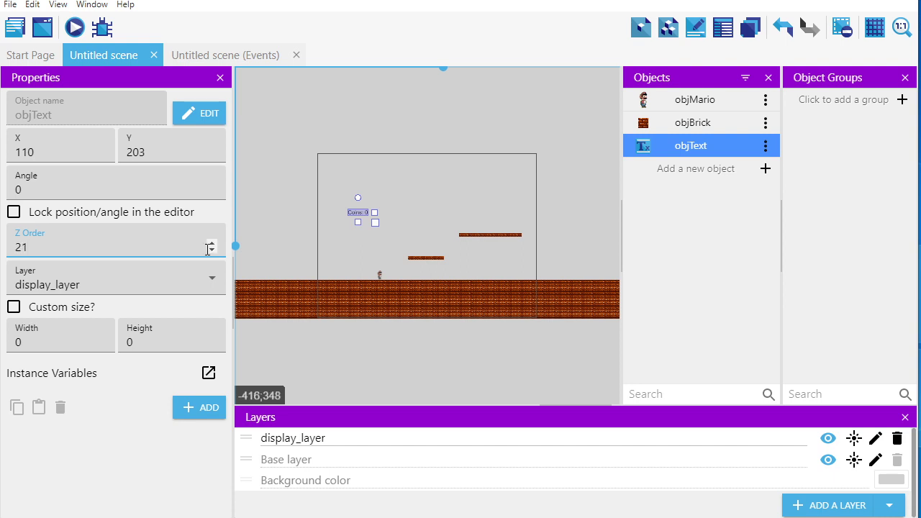
left_click(211, 250)
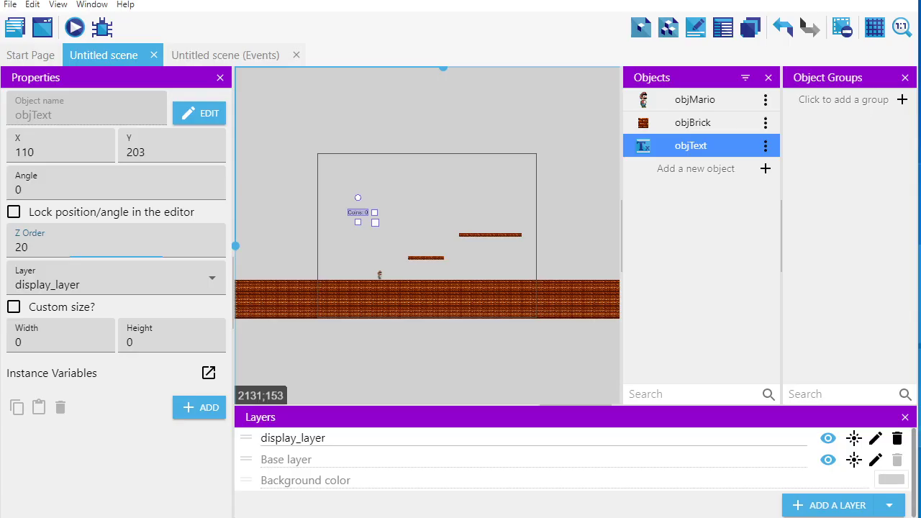
left_click_drag(64, 265, 1, 277)
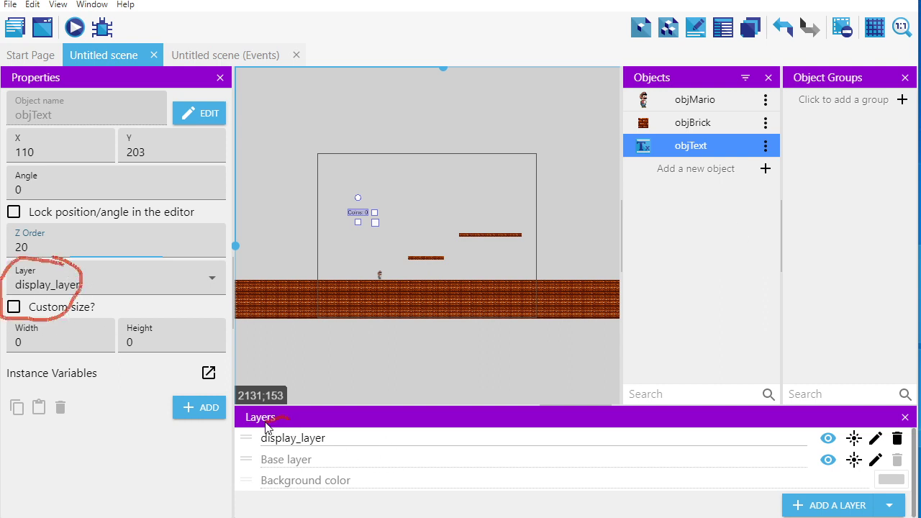
mouse_move(268, 426)
left_mouse_down()
mouse_move(309, 453)
mouse_move(286, 425)
left_mouse_up()
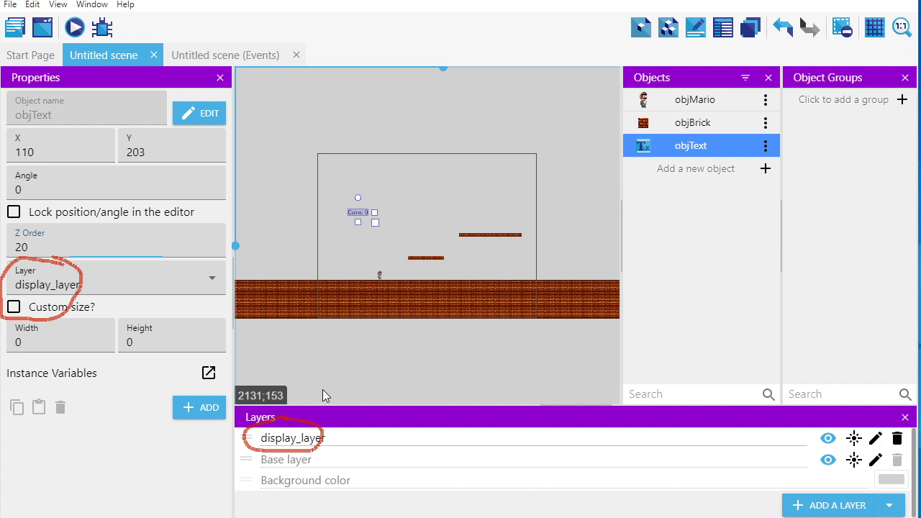
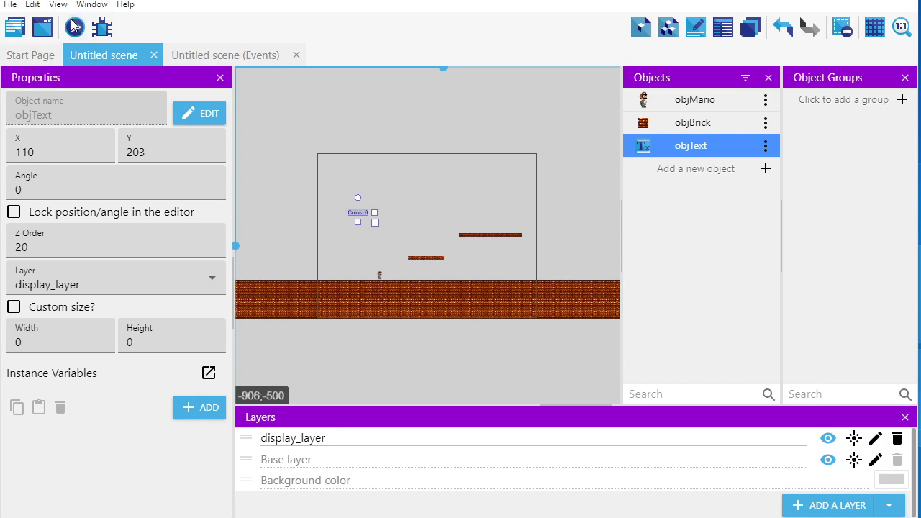
Step: Preview the game, walk and jump Mario around to check the coin text's on-screen position, and close the preview
left_click(75, 27)
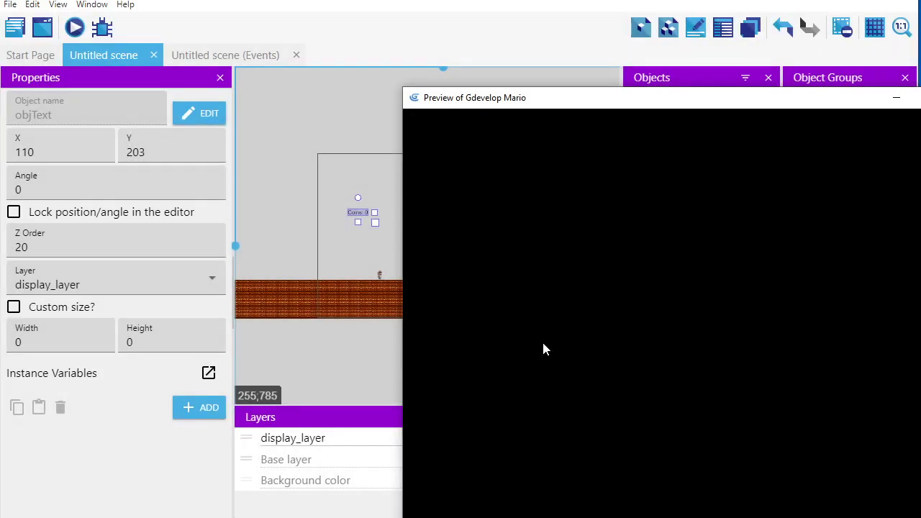
left_click_drag(557, 104, 259, 51)
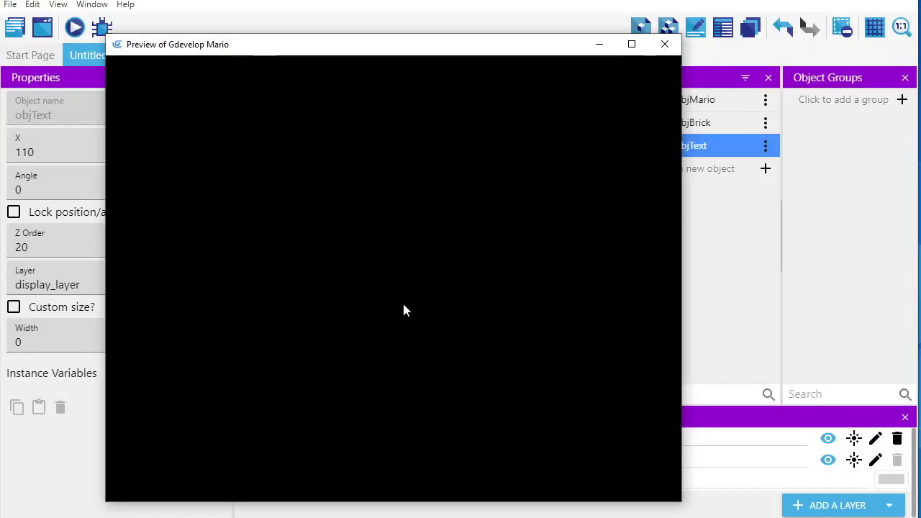
key("Right")
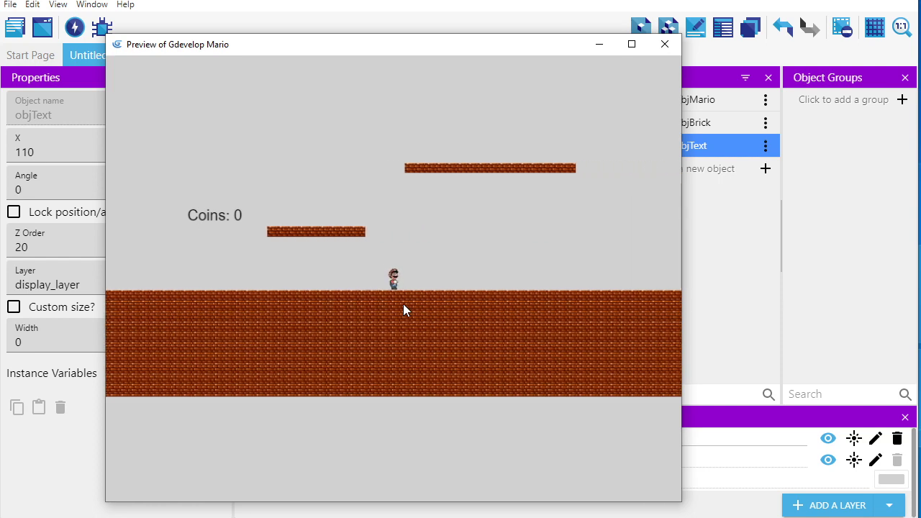
key("space")
key("Left")
key("space")
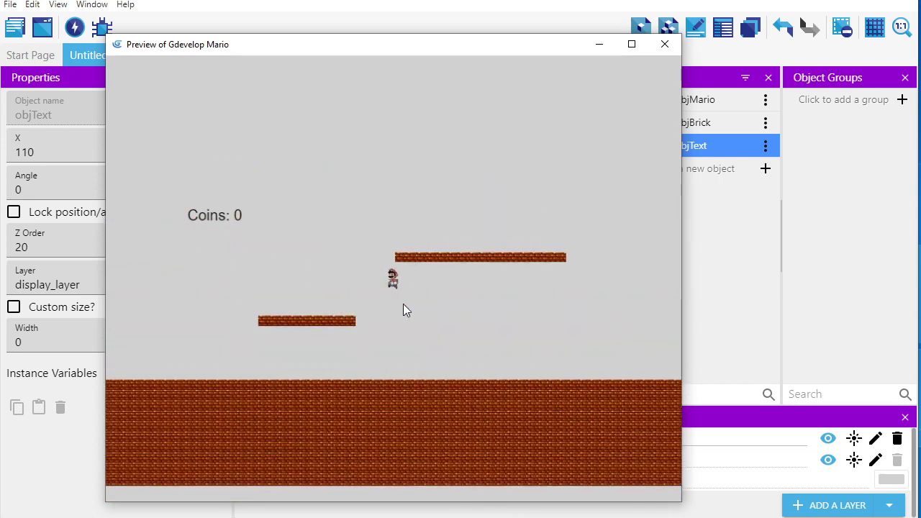
key("Right")
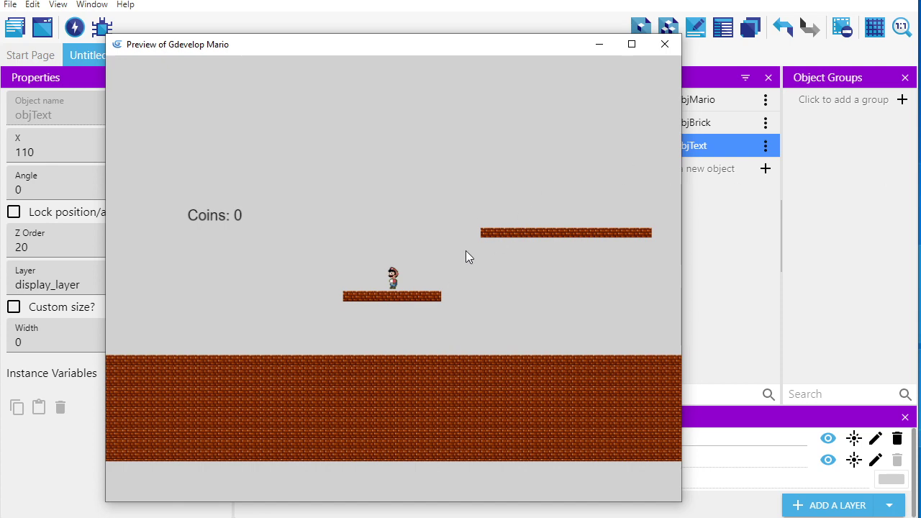
left_click(665, 45)
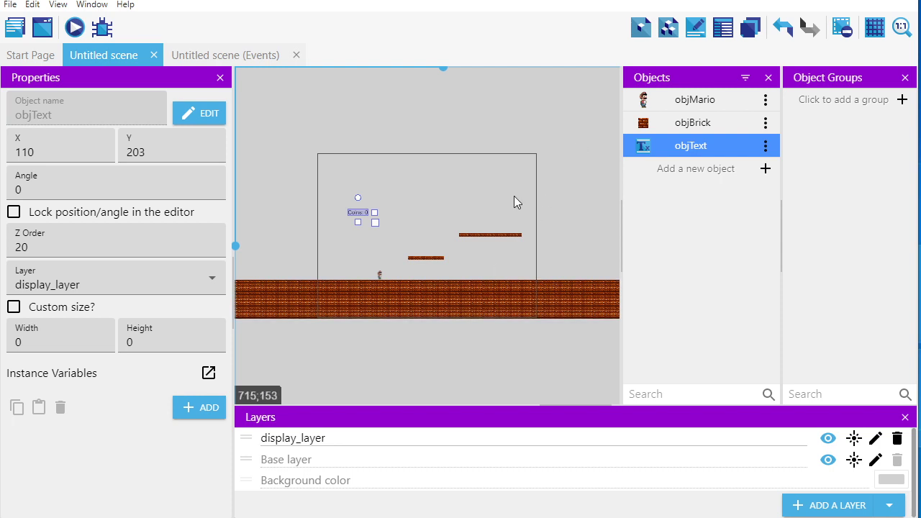
Step: Create a new Sprite object from scratch and name it objCoin
left_click(766, 170)
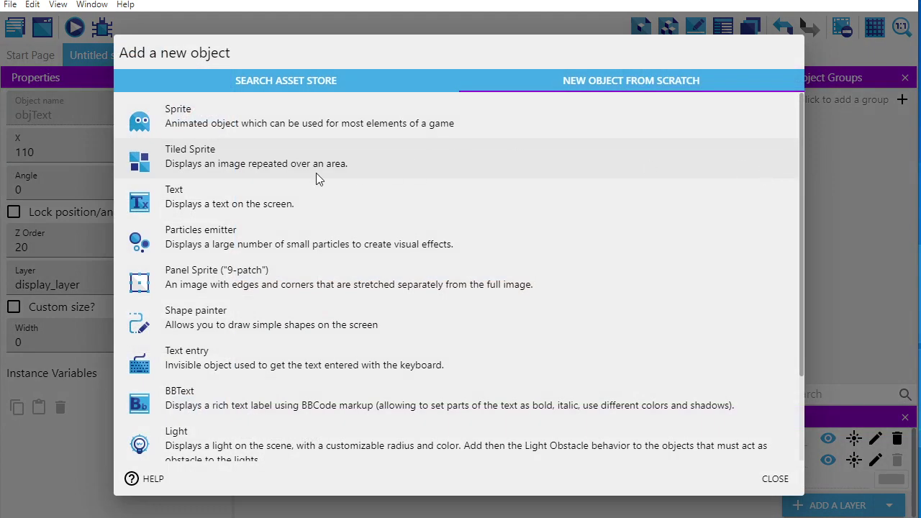
left_click(213, 113)
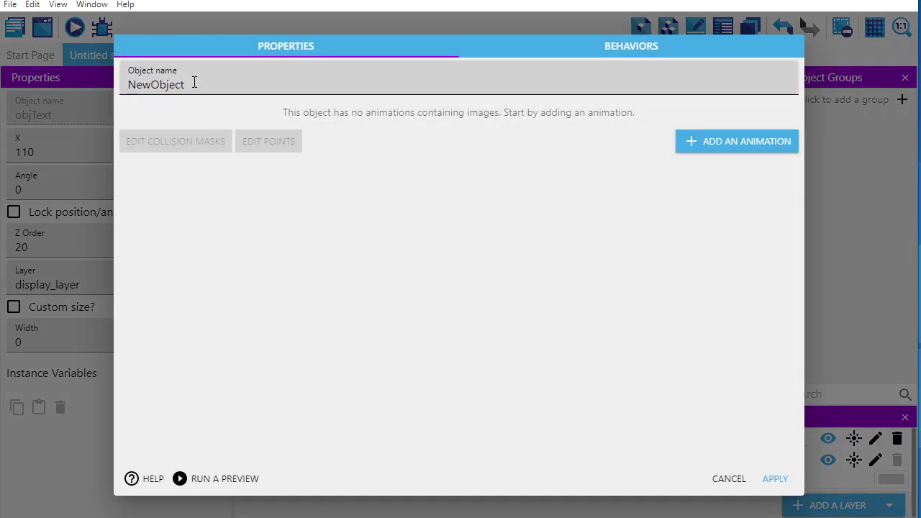
left_click_drag(195, 82, 58, 82)
type("objCoin")
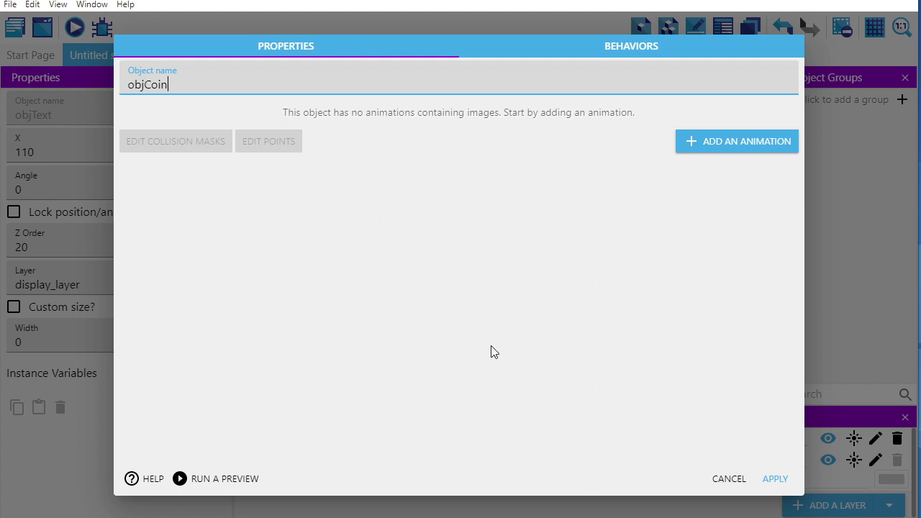
Step: Add an animation to objCoin, import coin.piskel into it in Piskel by replacing the empty sprite, and save it
left_click(715, 141)
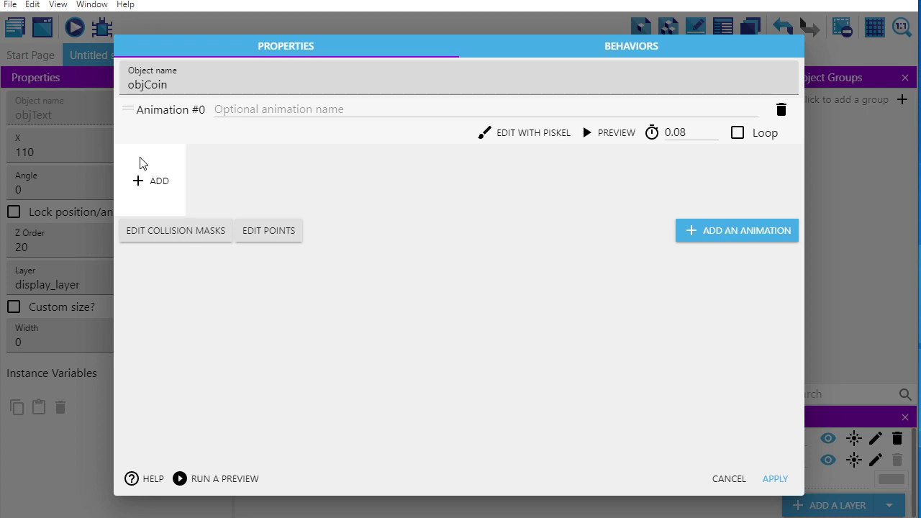
left_click(524, 136)
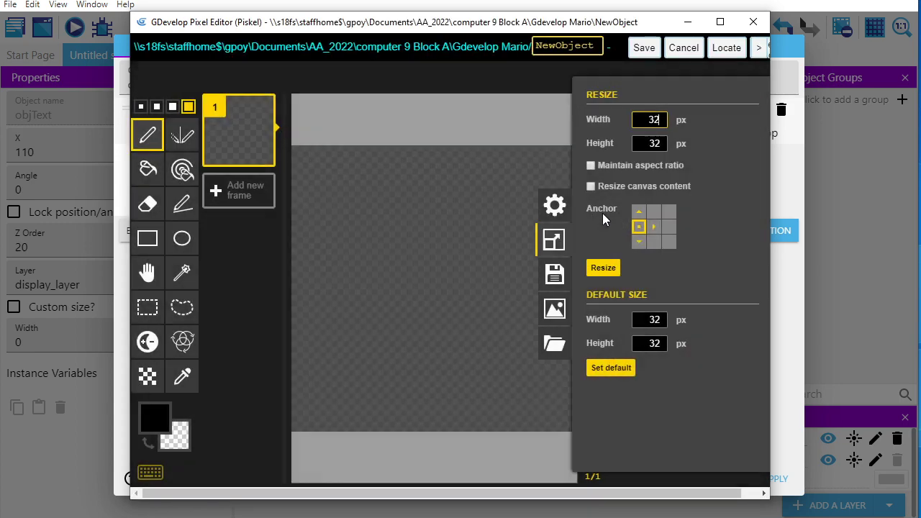
left_click(554, 344)
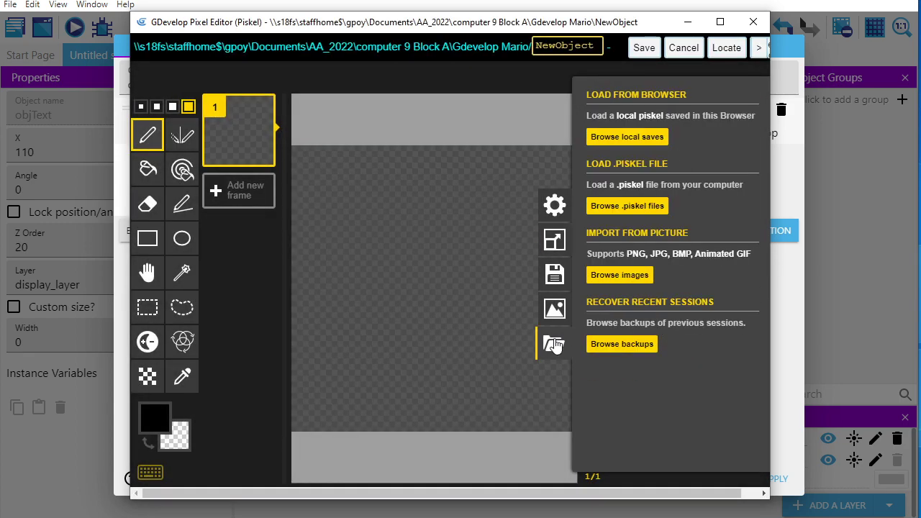
left_click(624, 211)
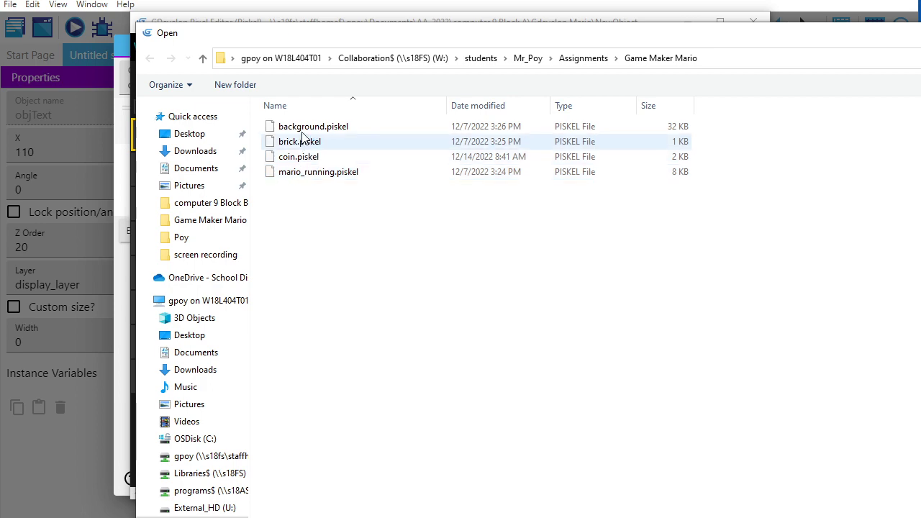
left_click(311, 161)
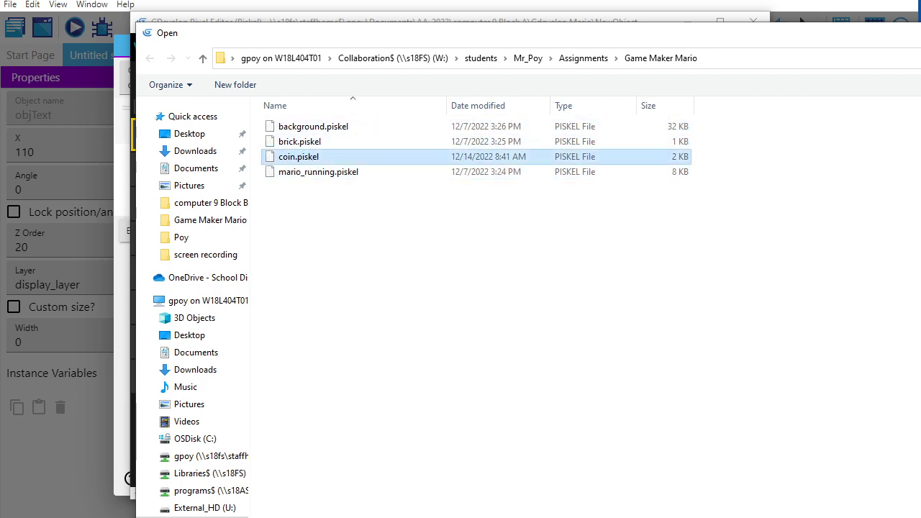
key("Return")
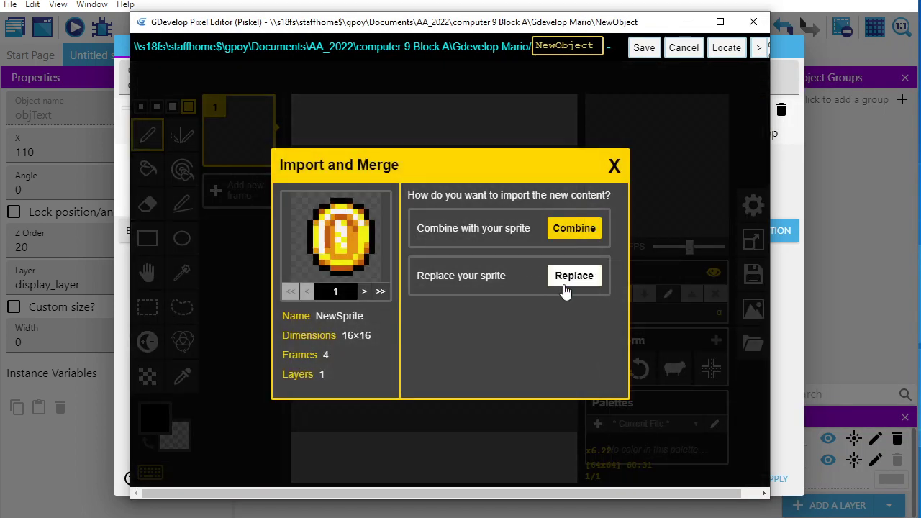
left_click(575, 275)
left_click(752, 321)
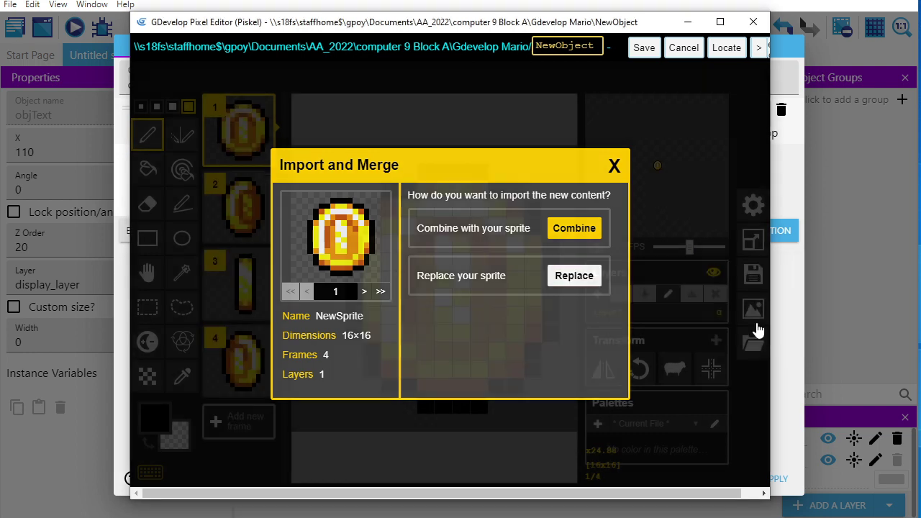
left_click(644, 48)
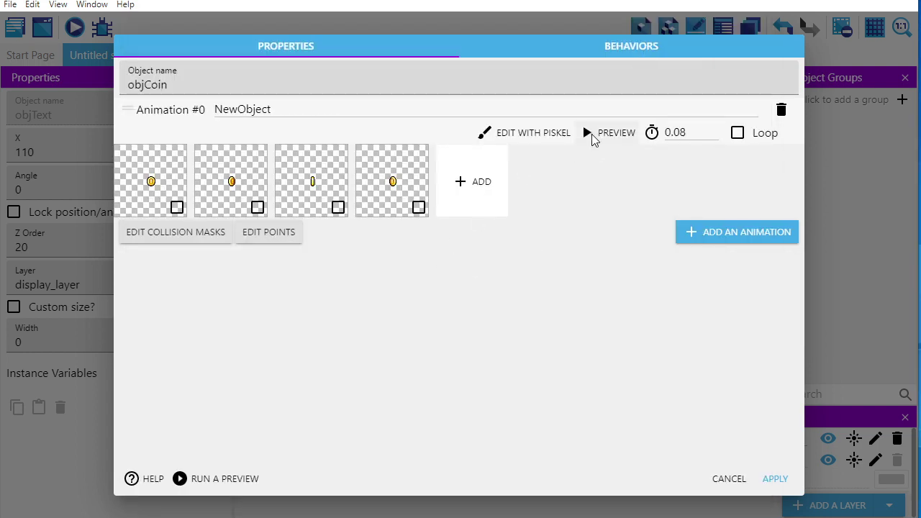
Step: Preview the coin animation, enable looping for it, and preview it again
left_click(591, 133)
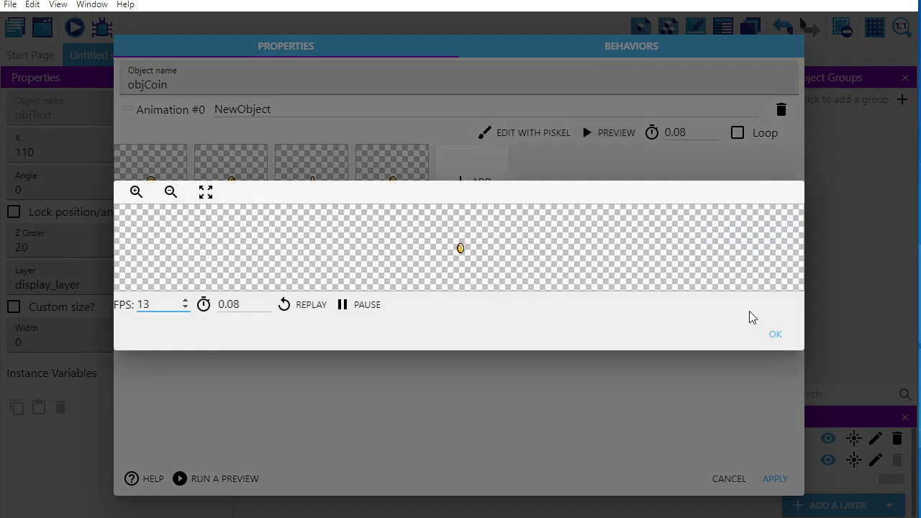
left_click(776, 337)
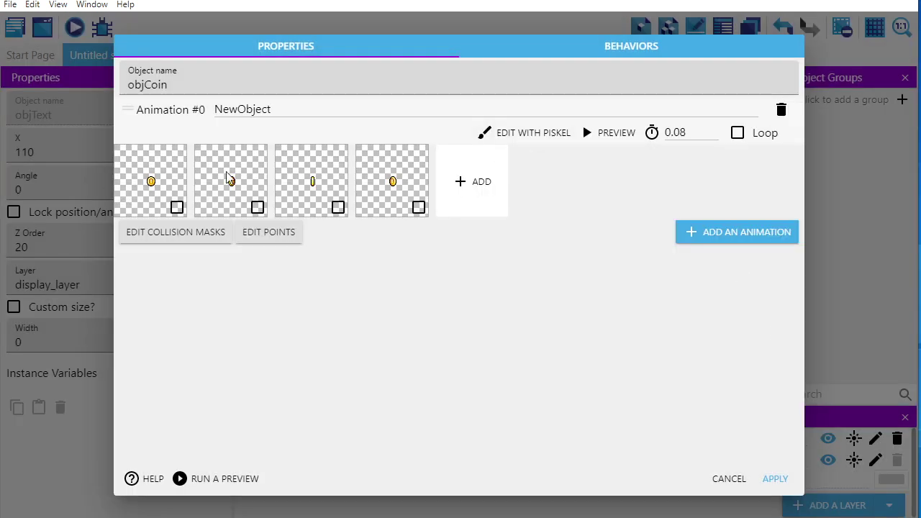
left_click(737, 134)
left_click(601, 133)
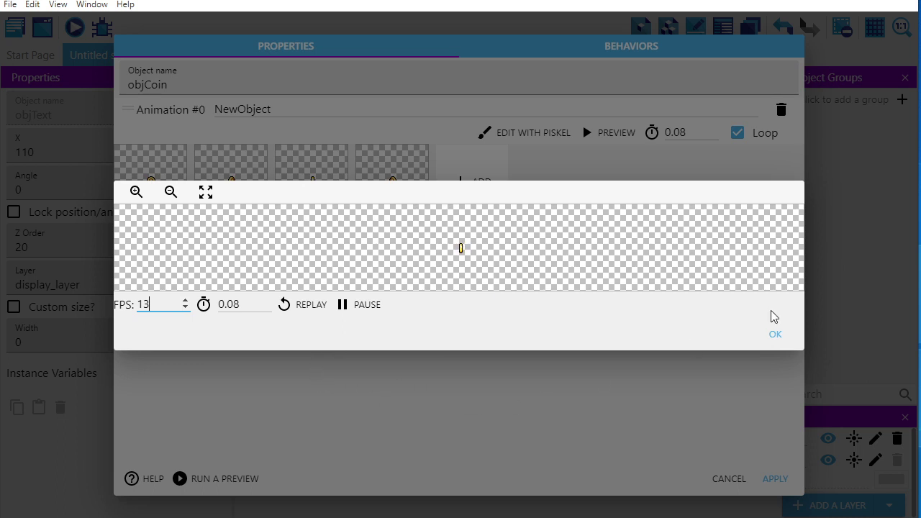
left_click(775, 338)
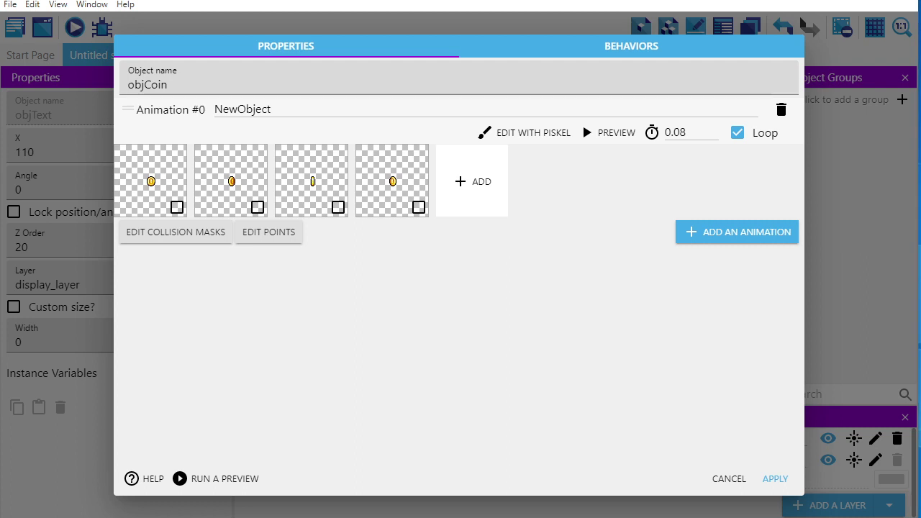
mouse_move(680, 111)
left_mouse_down()
mouse_move(641, 117)
mouse_move(645, 148)
mouse_move(690, 145)
mouse_move(675, 102)
left_mouse_up()
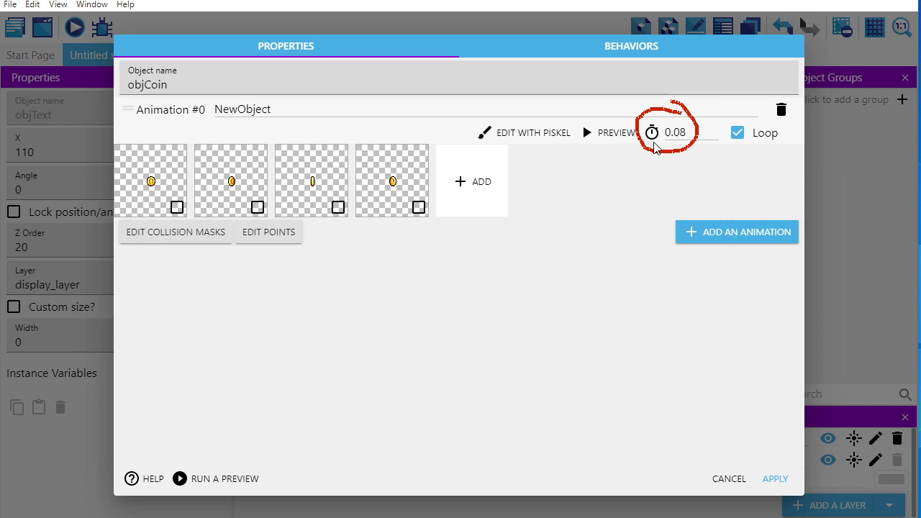
mouse_move(151, 219)
left_mouse_down()
mouse_move(224, 235)
mouse_move(220, 218)
mouse_move(237, 215)
left_mouse_up()
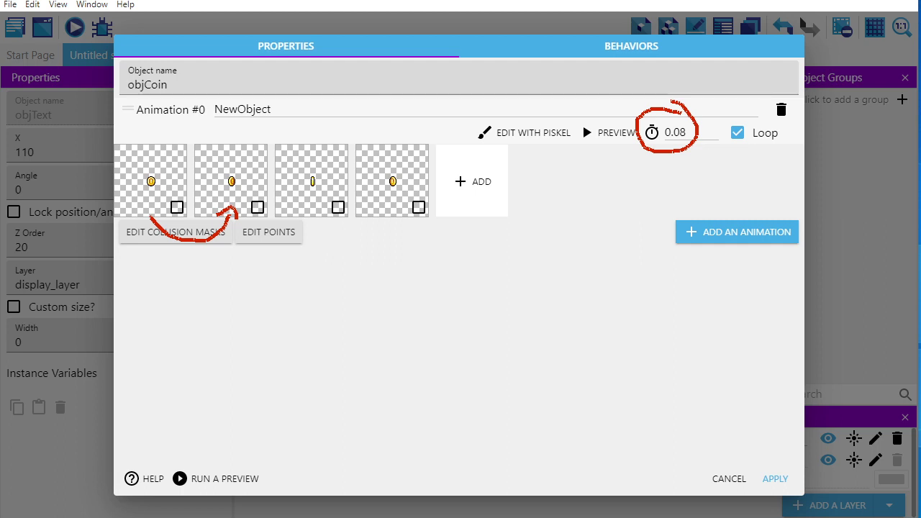
Step: Set the coin animation's time between frames to 0.2 seconds, preview it, and apply the objCoin settings
left_click(709, 133)
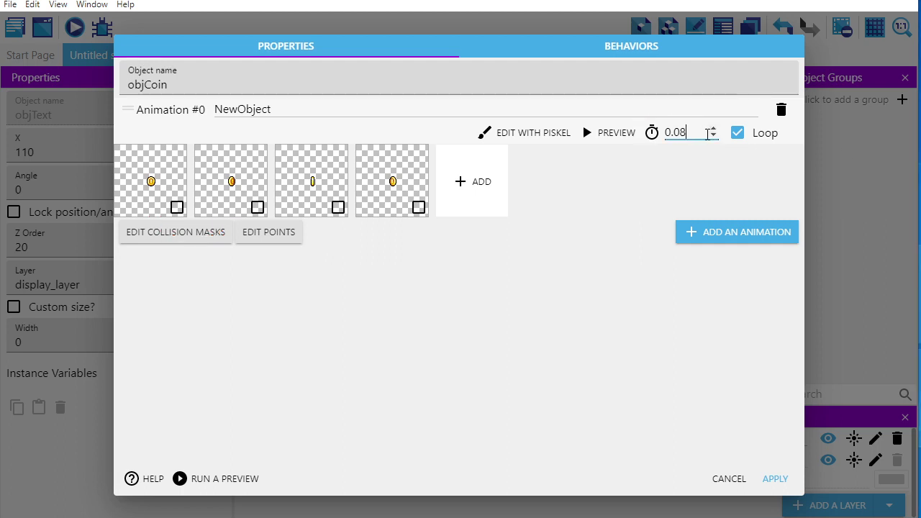
left_click(713, 130)
left_click(713, 130)
left_click(713, 129)
left_click(713, 129)
left_click(713, 129)
left_click(713, 129)
left_click(713, 130)
left_click(713, 130)
left_click(713, 129)
left_click(713, 130)
left_click(587, 137)
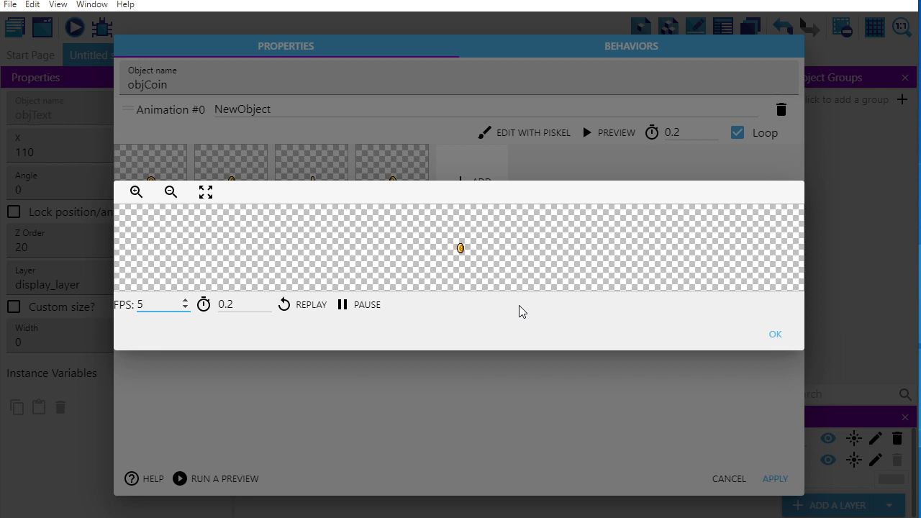
left_click(774, 336)
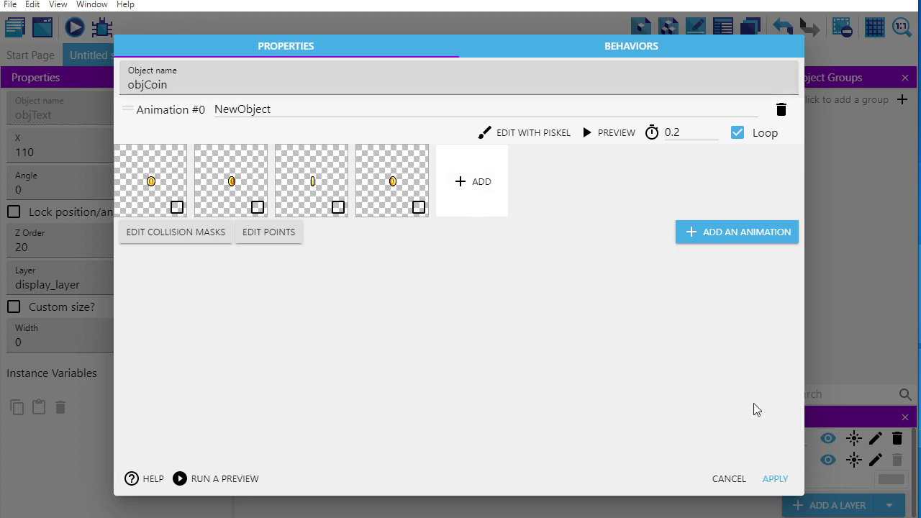
left_click(772, 481)
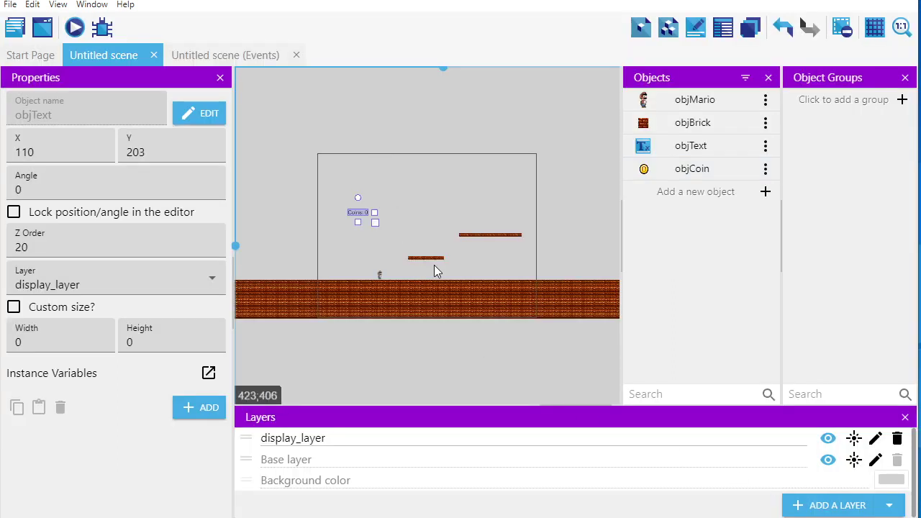
Step: Add a new event group named Coin below the Camera group in the scene's events
left_click(226, 58)
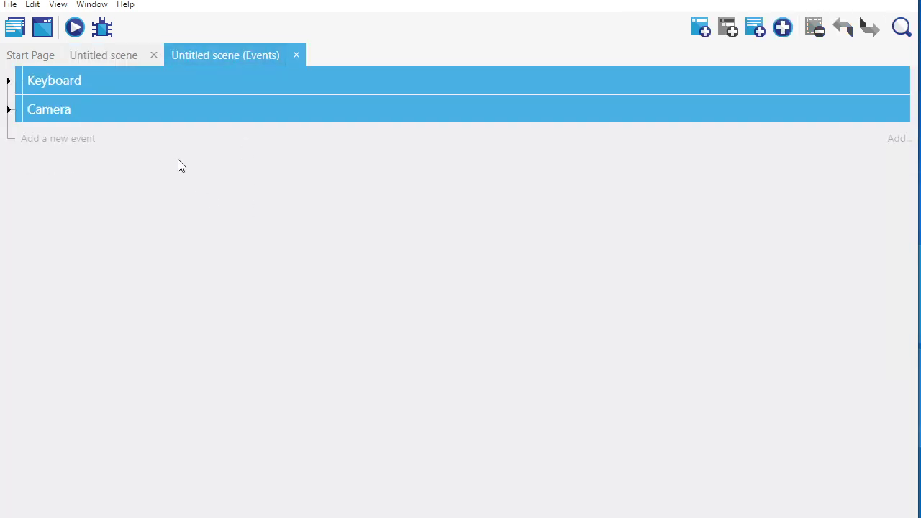
left_click(782, 28)
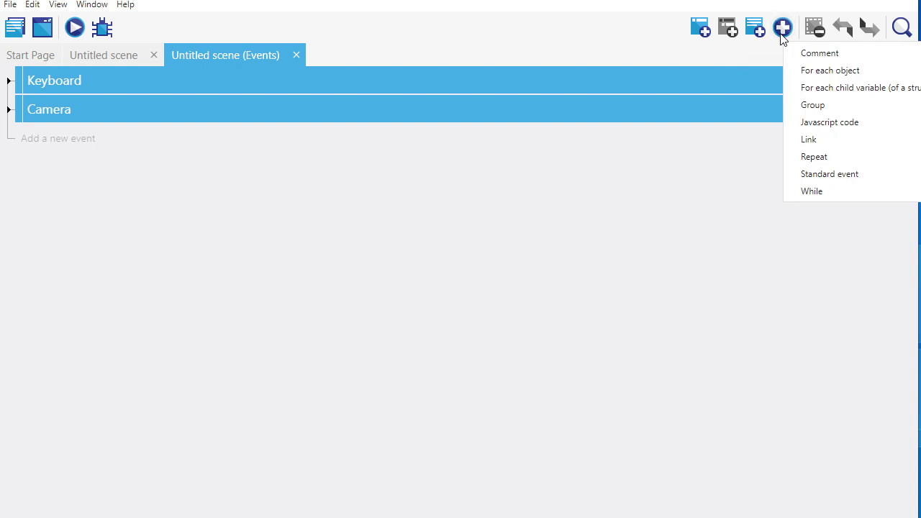
left_click(814, 105)
double_click(66, 140)
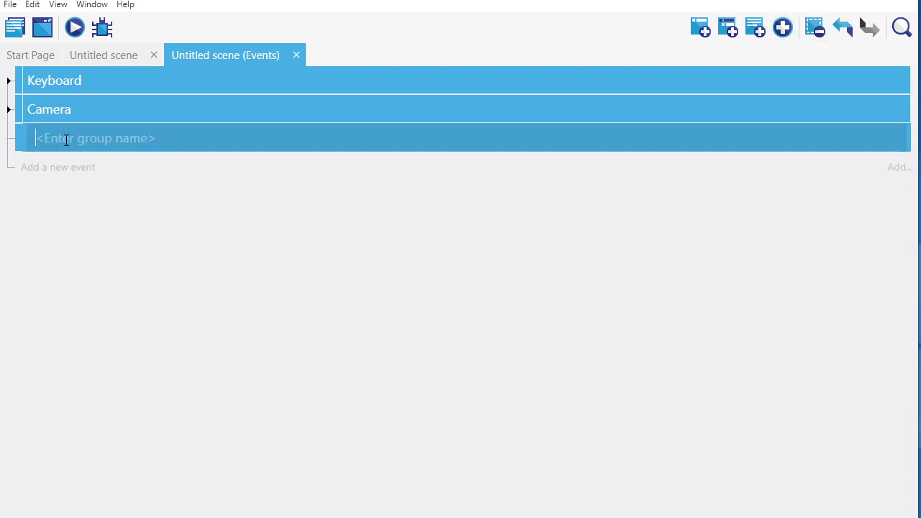
type("Coin")
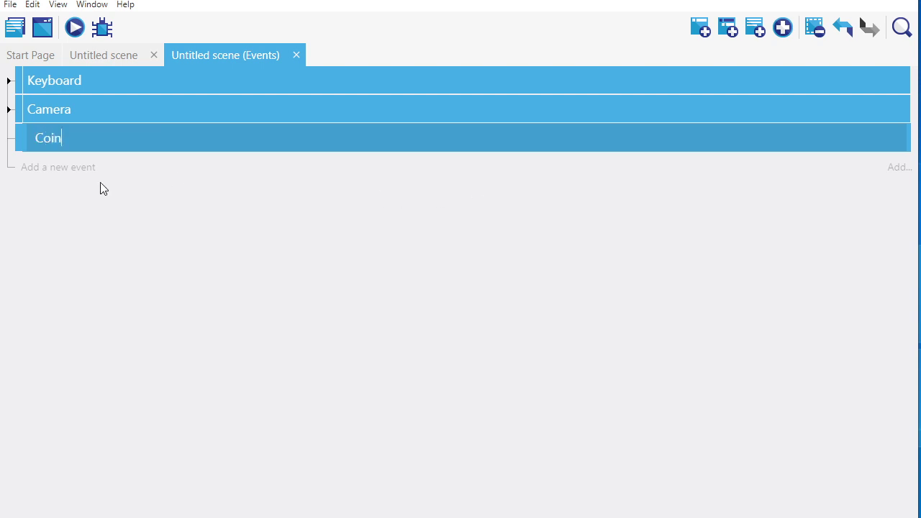
Step: Expand the Keyboard and Camera event groups to review their events, and collapse both again
left_click(8, 80)
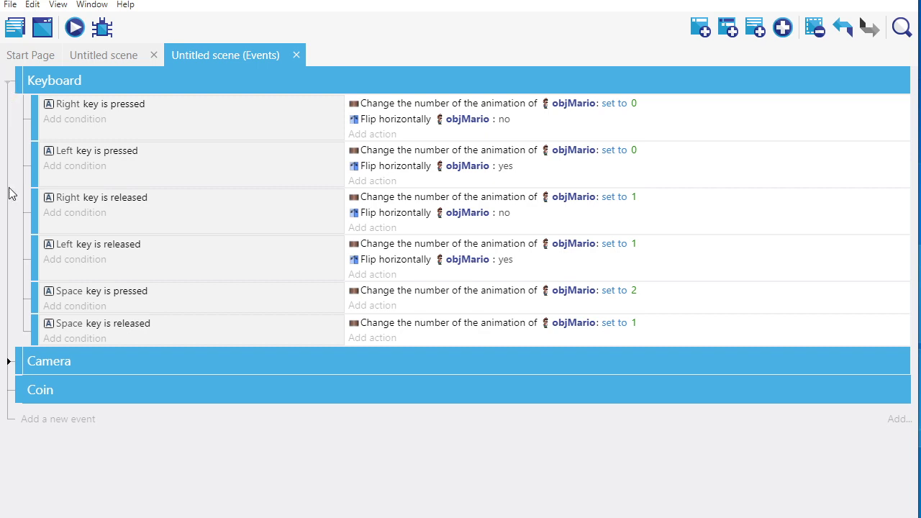
left_click(9, 362)
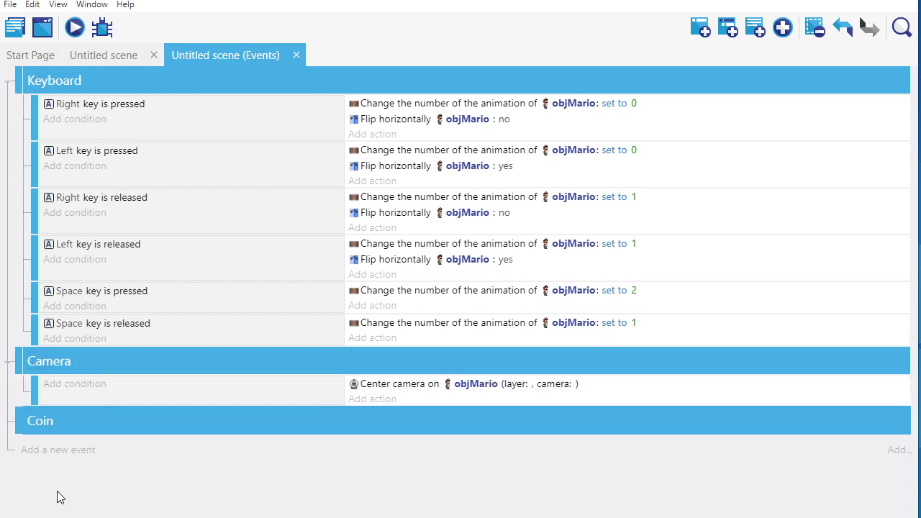
left_click(10, 362)
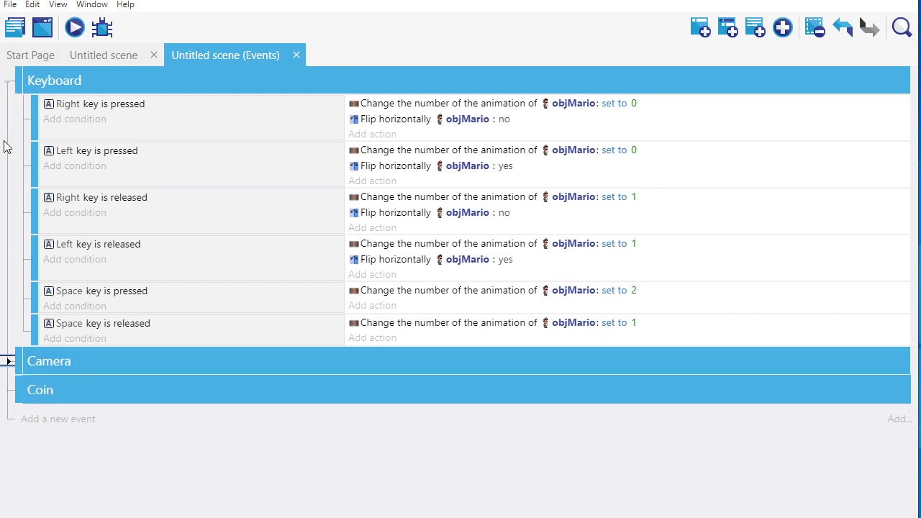
left_click(10, 81)
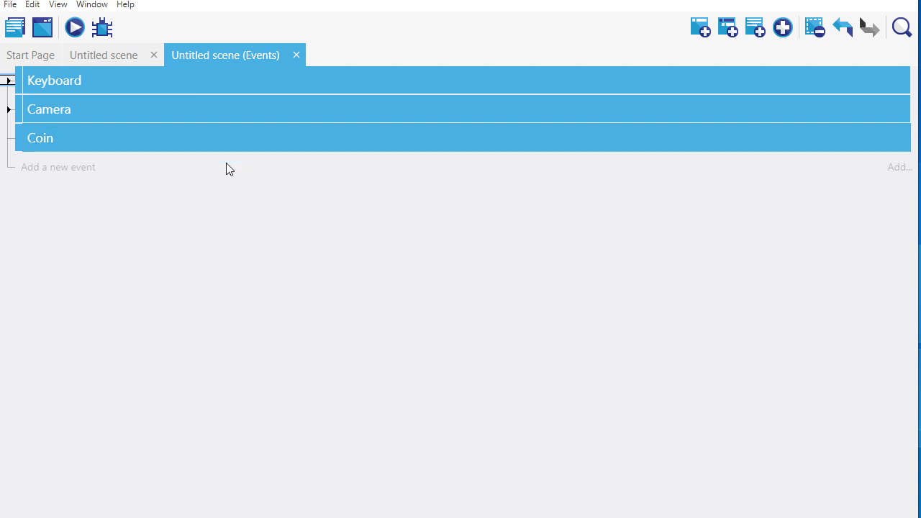
Step: Add an event nested inside the Coin group with a Collision condition between objMario and objCoin
left_click(63, 169)
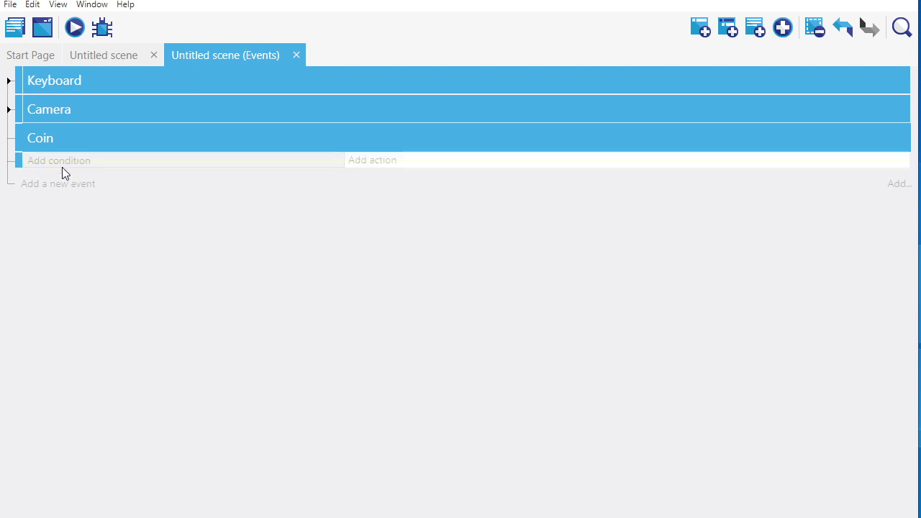
left_click_drag(22, 158, 33, 157)
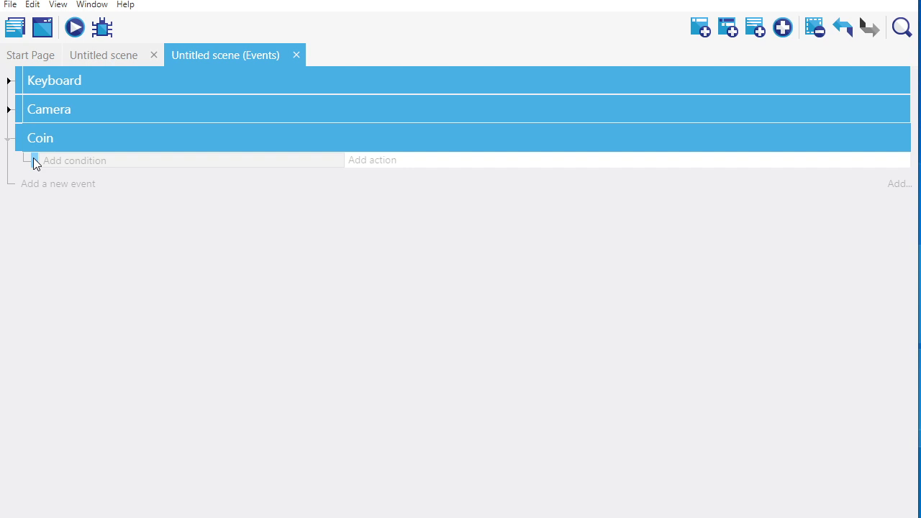
left_click(75, 161)
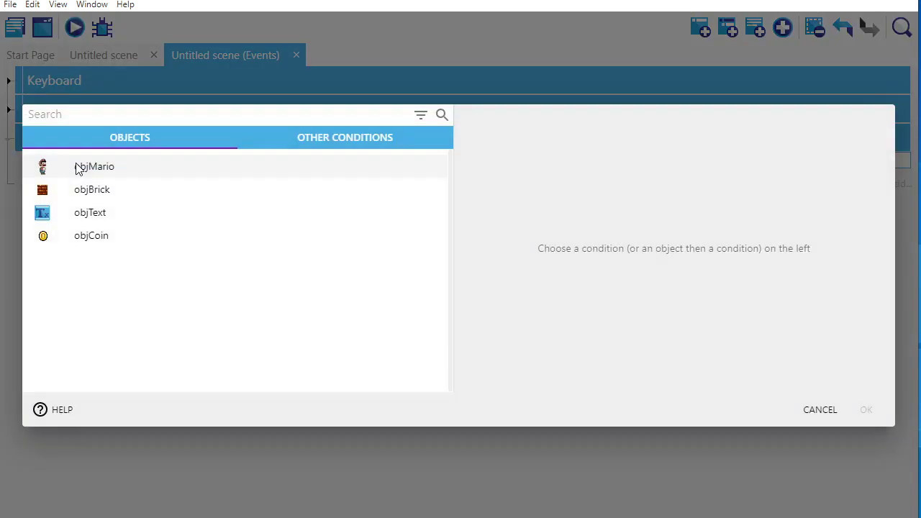
type("collis")
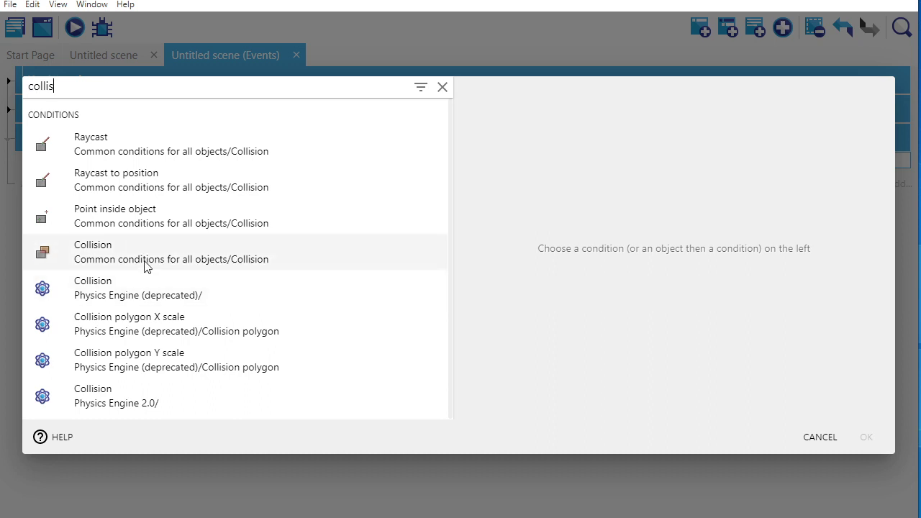
left_click(108, 267)
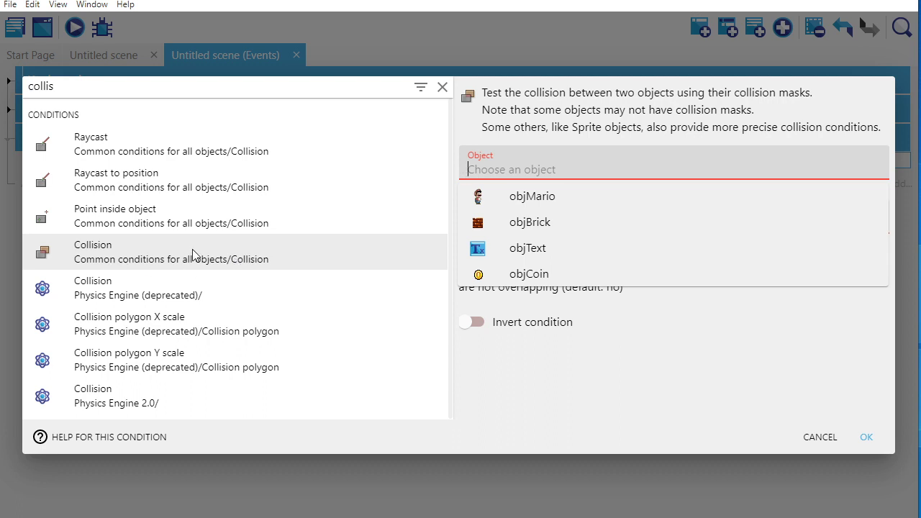
left_click(541, 197)
left_click(473, 205)
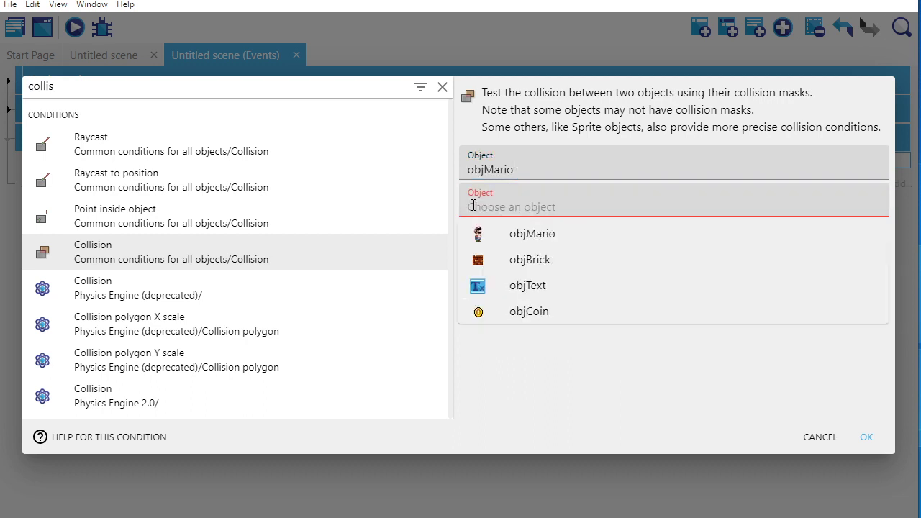
left_click(523, 313)
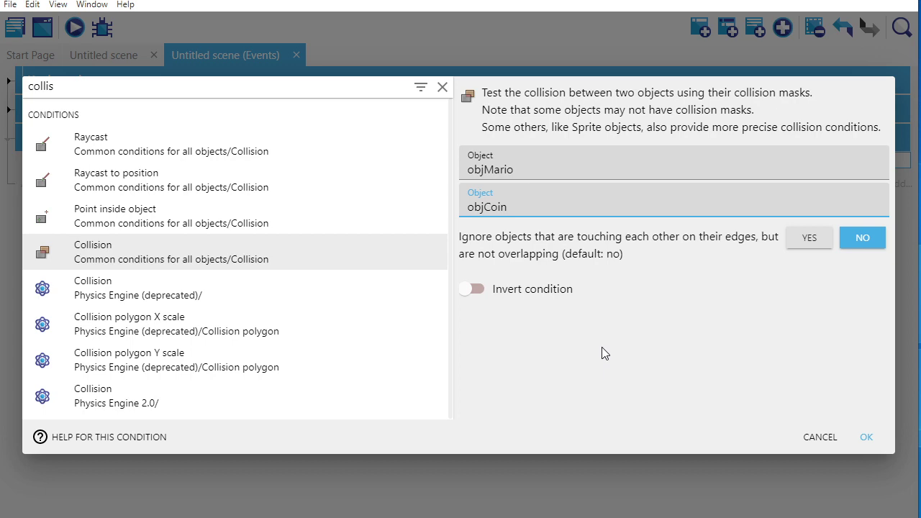
left_click(864, 437)
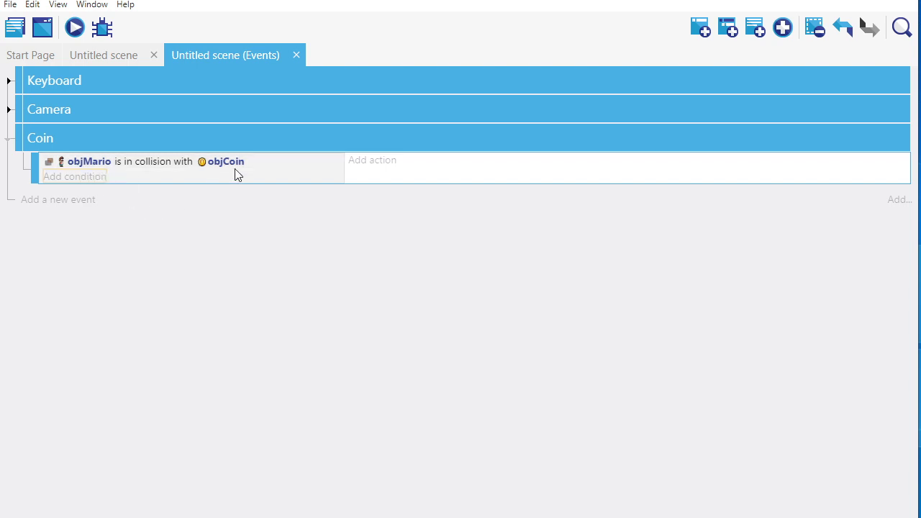
Step: Add an action to the collision event that deletes the objCoin object
left_click(371, 171)
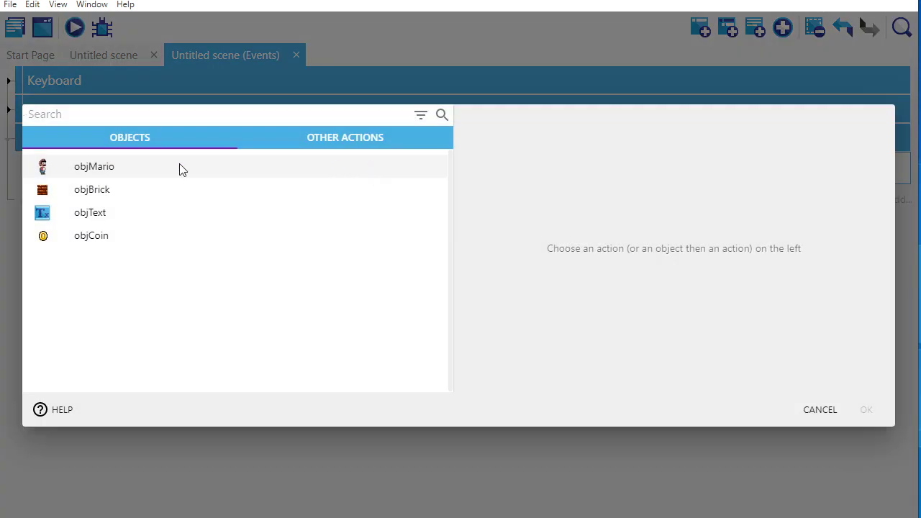
left_click(90, 238)
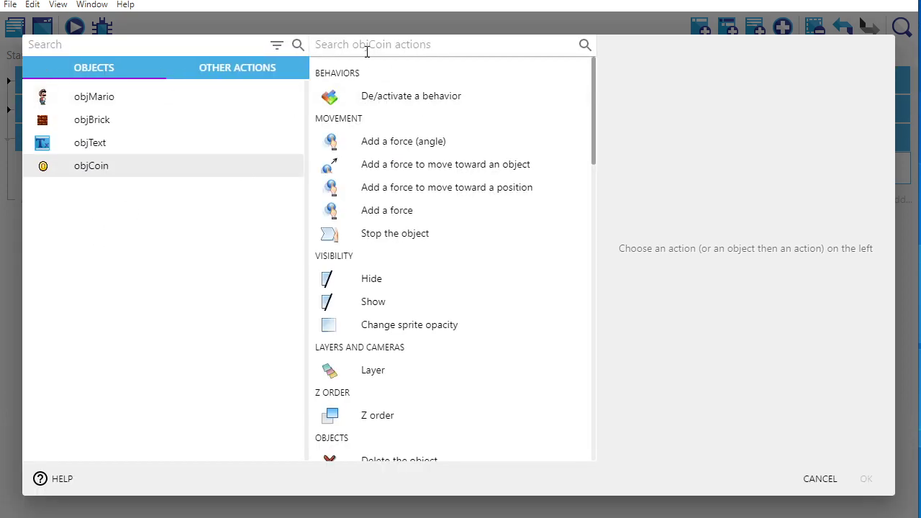
type("dele")
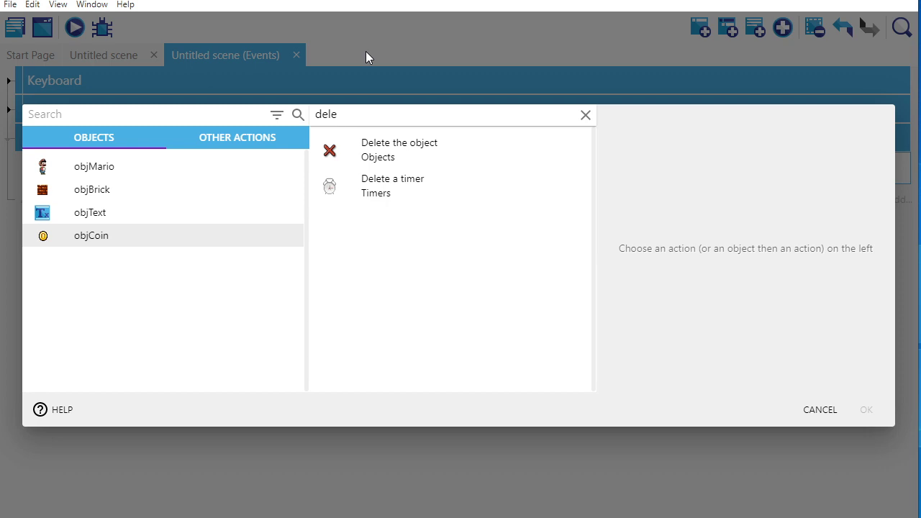
left_click(396, 156)
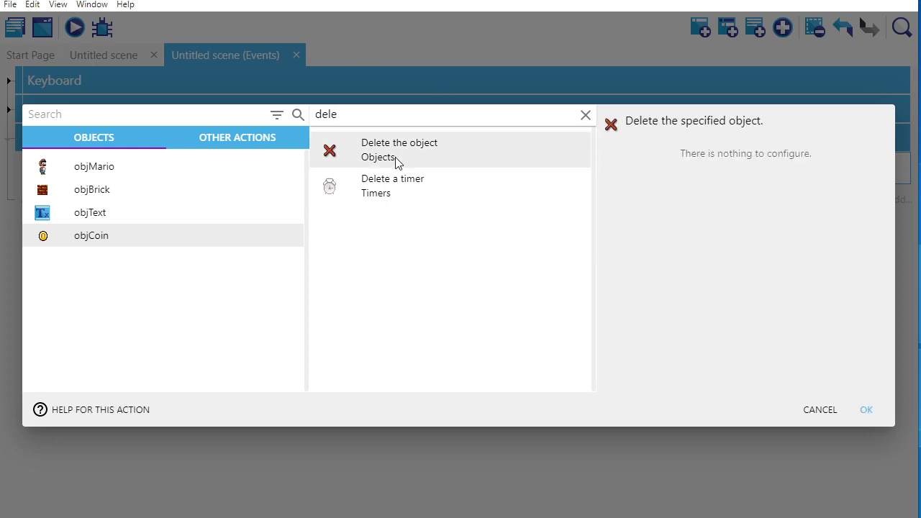
left_click(868, 411)
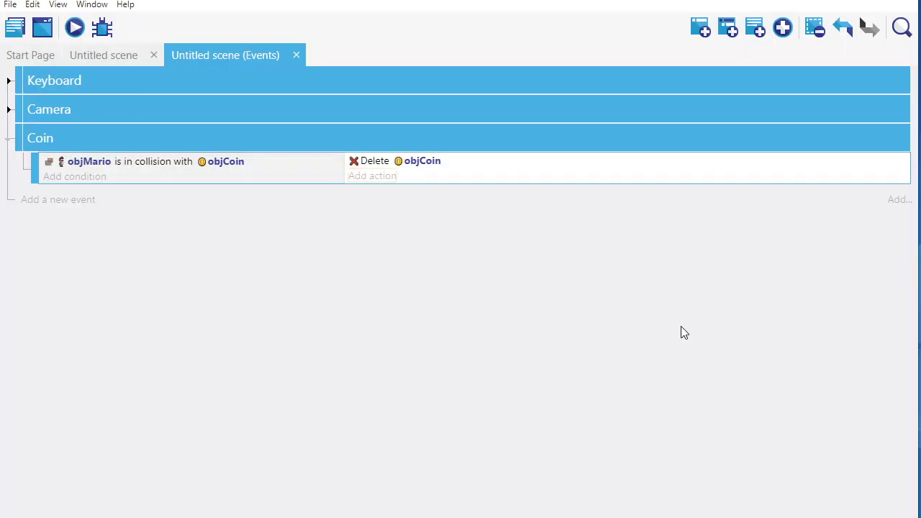